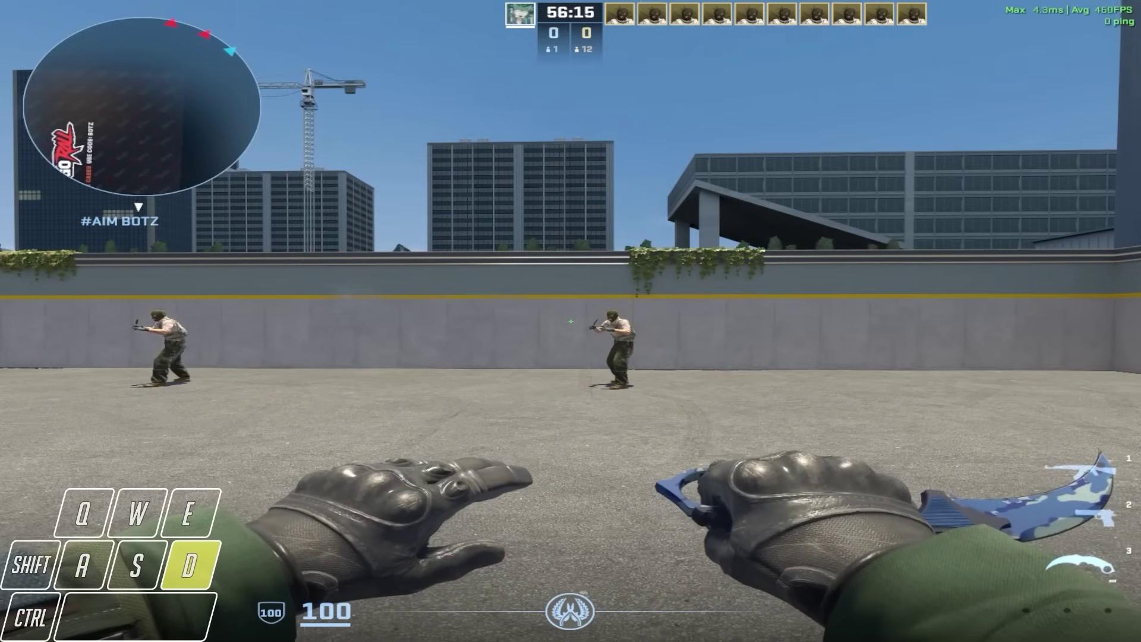
Strafe in front of the practice bots, holding D while tapping A so both keys overlap
key("a")
key("a")
key("a")
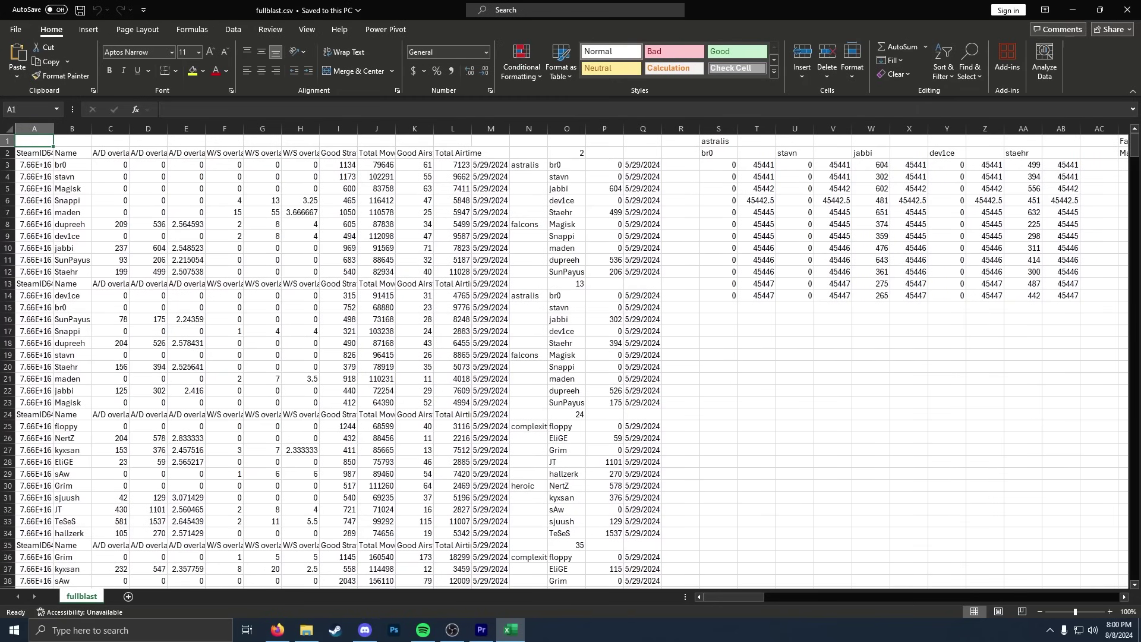
scroll(832, 357, "down", 9)
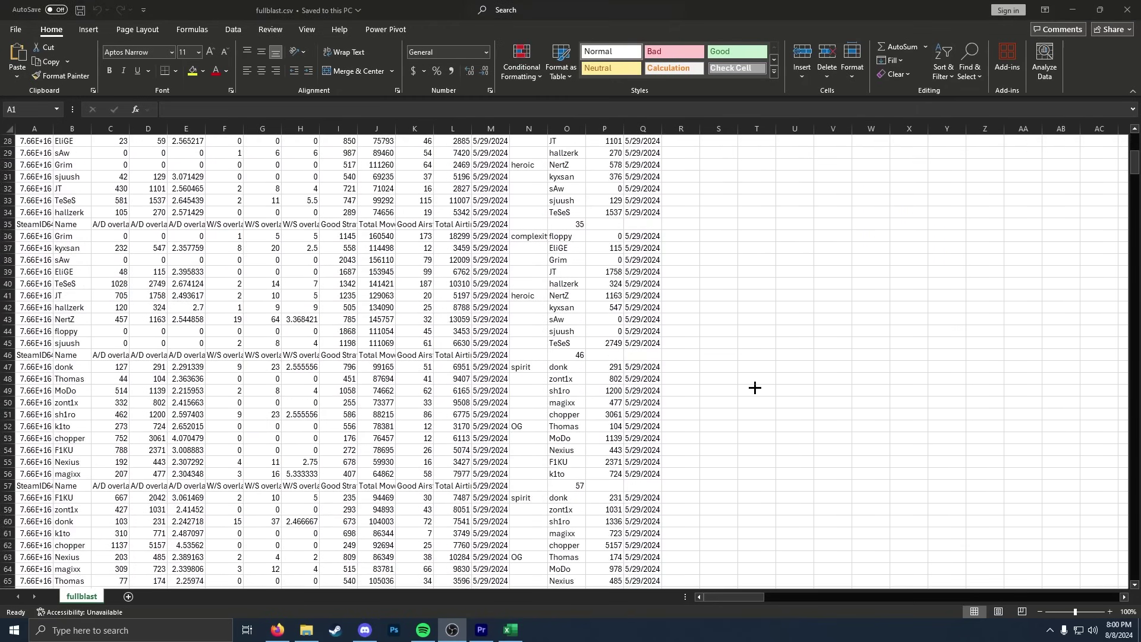
scroll(755, 387, "down", 12)
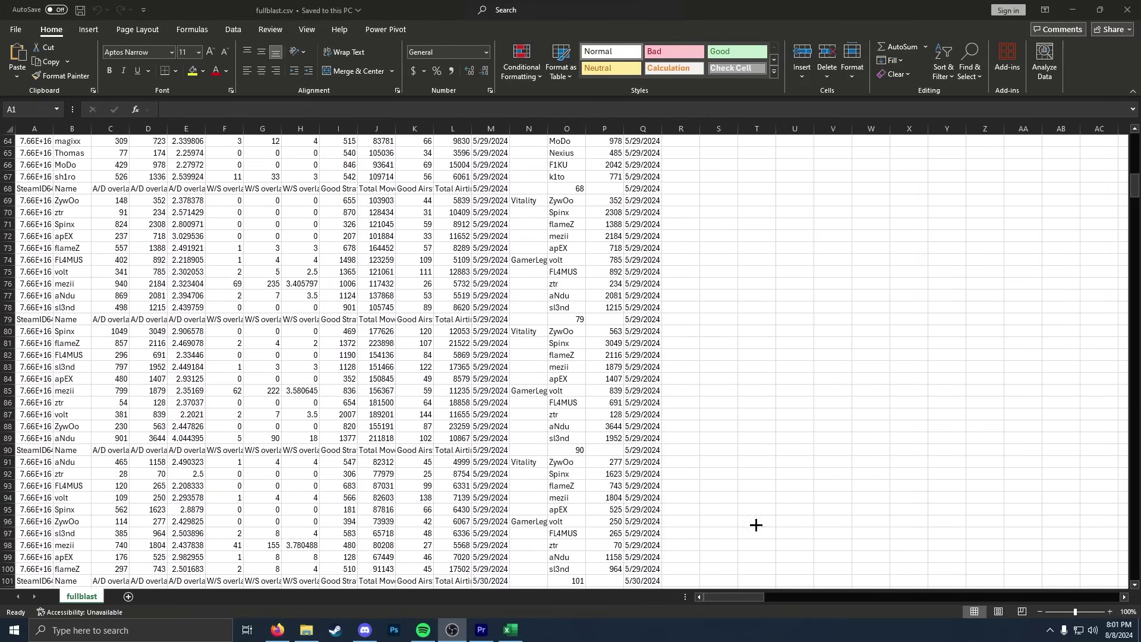
scroll(772, 446, "up", 20)
scroll(837, 506, "down", 2)
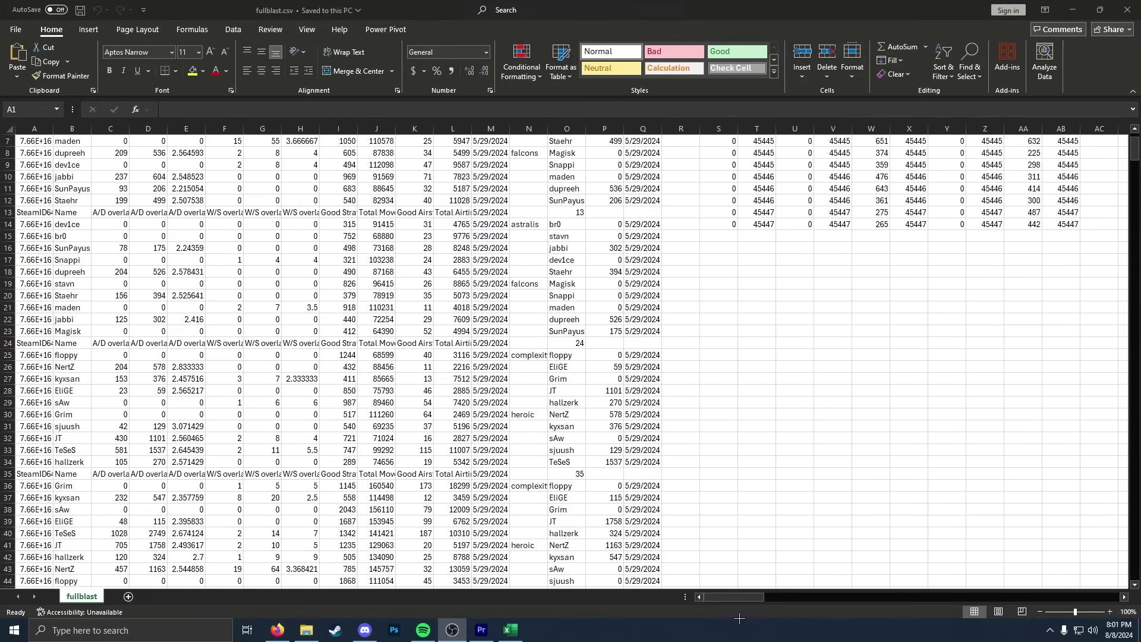
left_click_drag(752, 597, 794, 587)
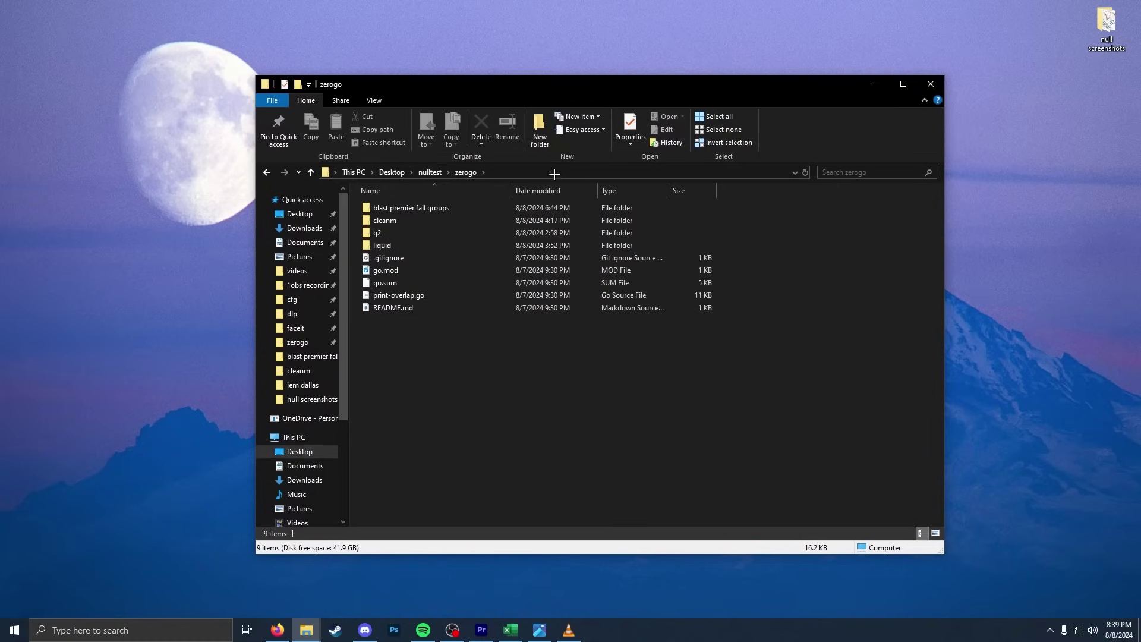
Launch Command Prompt in the zerogo folder by entering cmd in Explorer's address bar
left_click(562, 172)
left_click(417, 245)
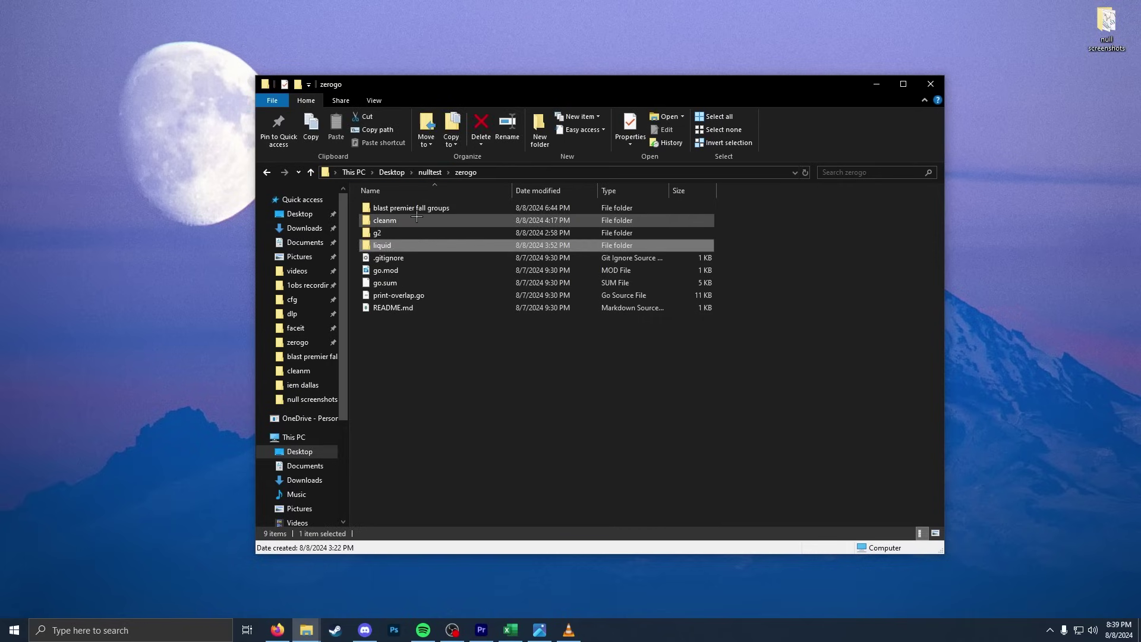
left_click(410, 207, "shift")
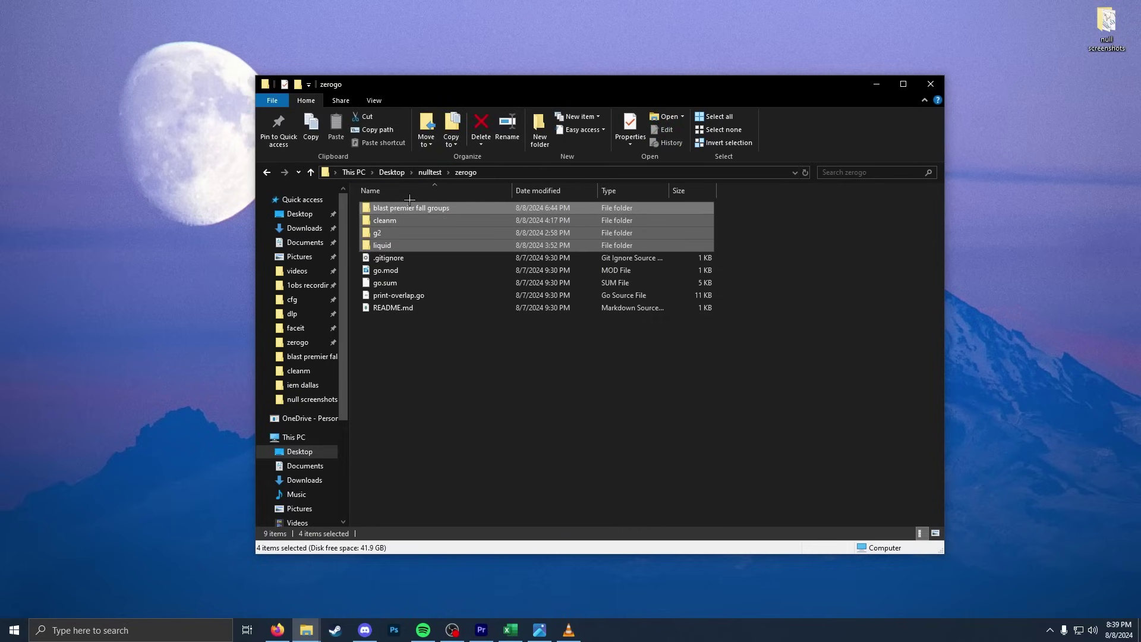
left_click(408, 355)
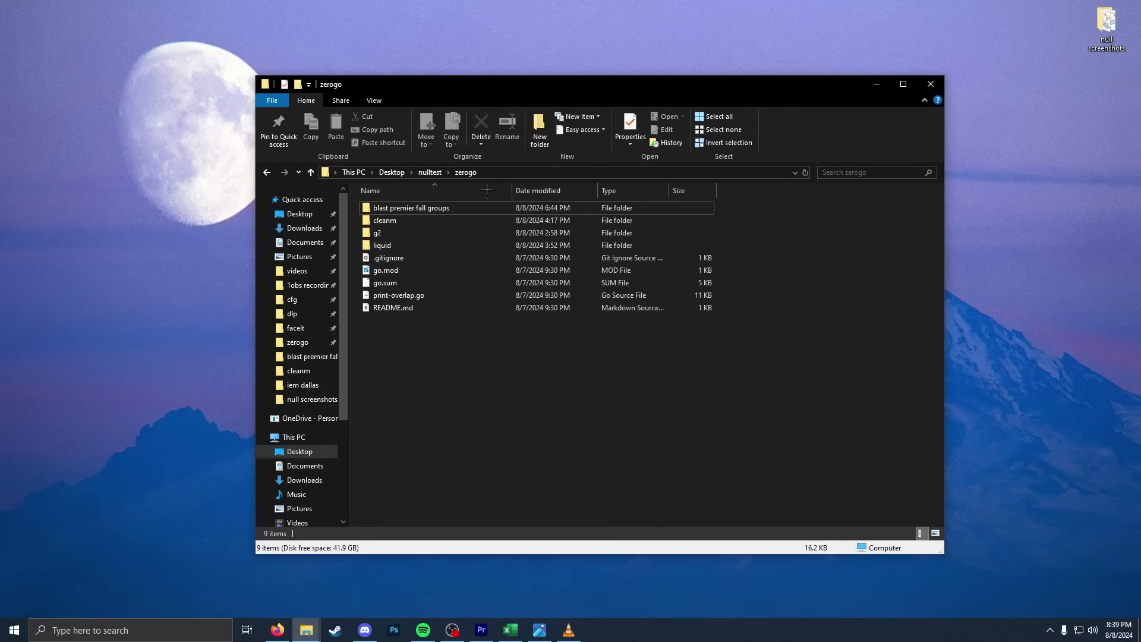
left_click(543, 171)
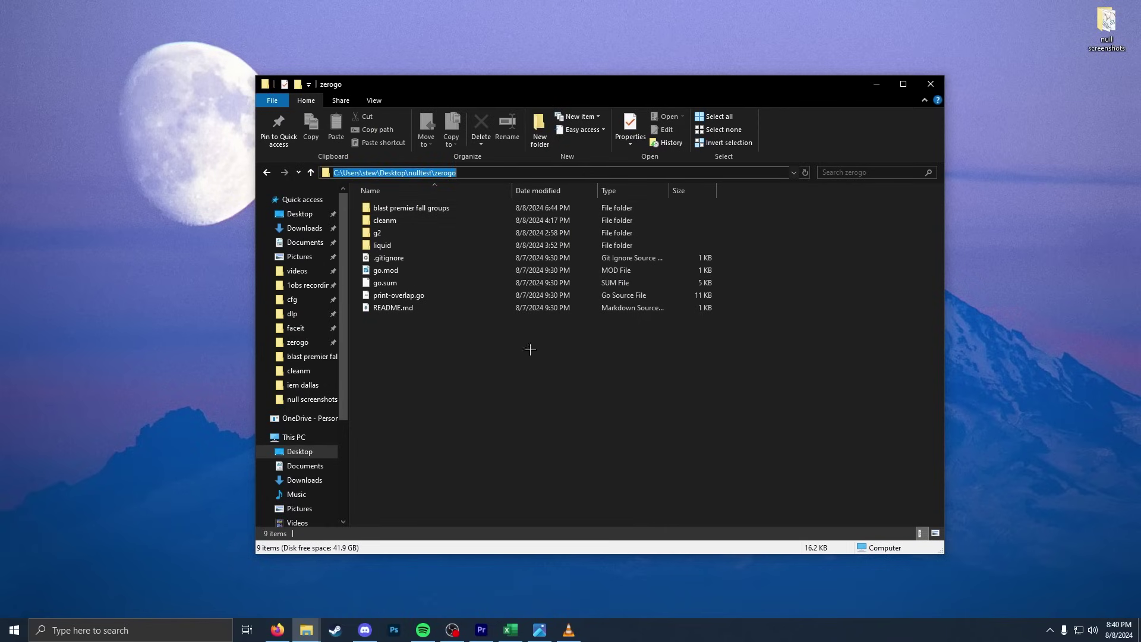
type("cmd")
key("Return")
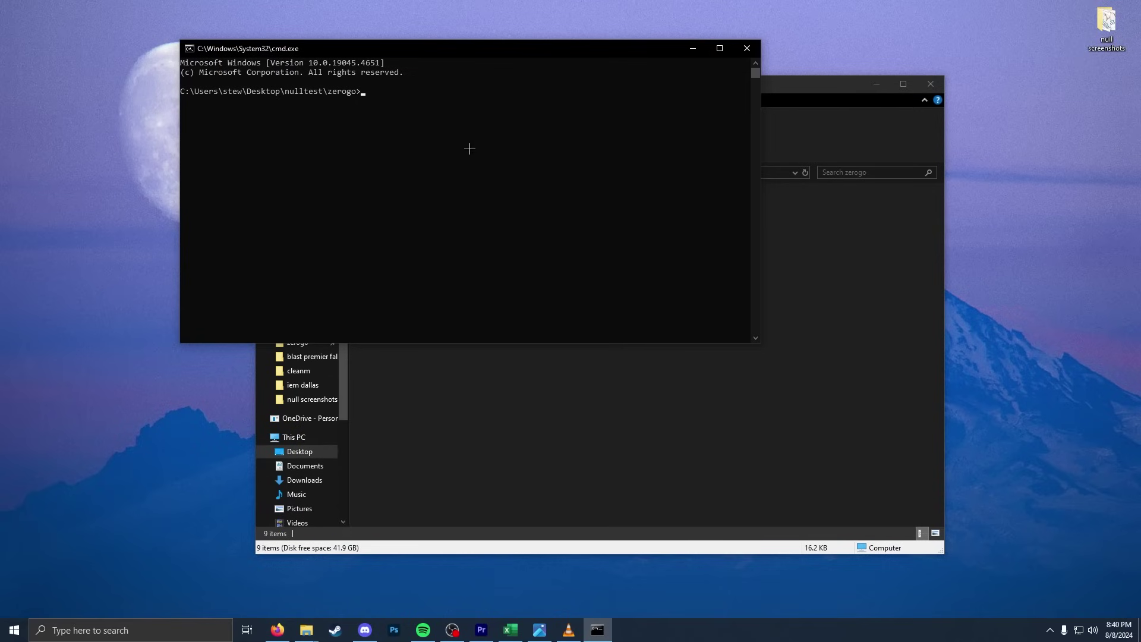
Copy the README usage line 'go run print-overlap.go -demo /path/to/demo.dem' and paste it at the prompt
left_click_drag(187, 94, 350, 92)
left_click(819, 111)
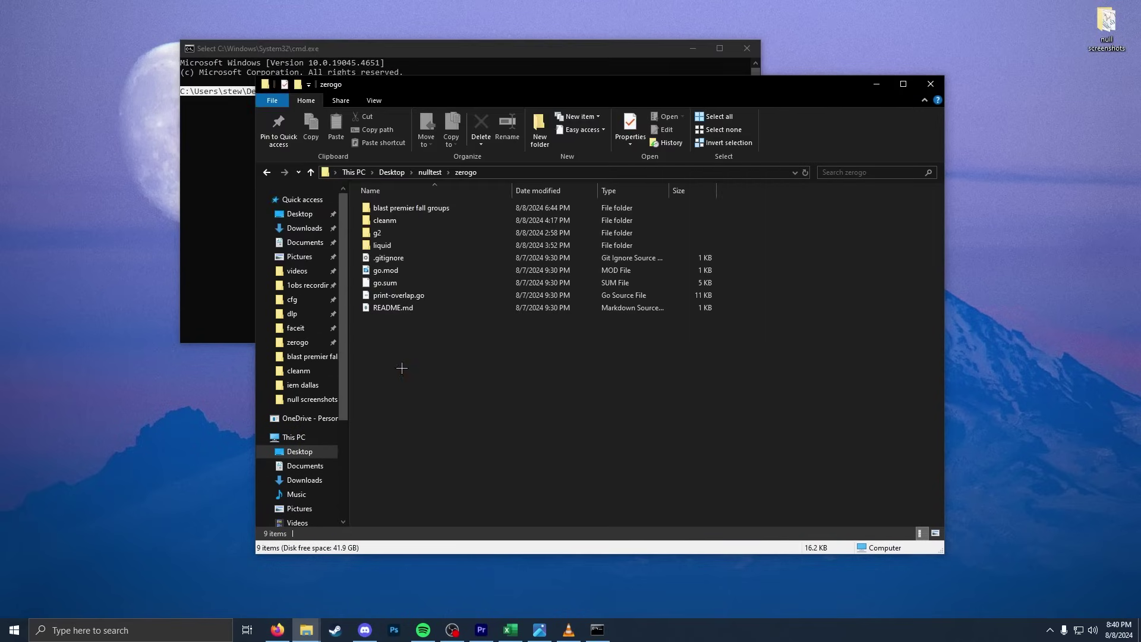
left_click_drag(400, 369, 426, 351)
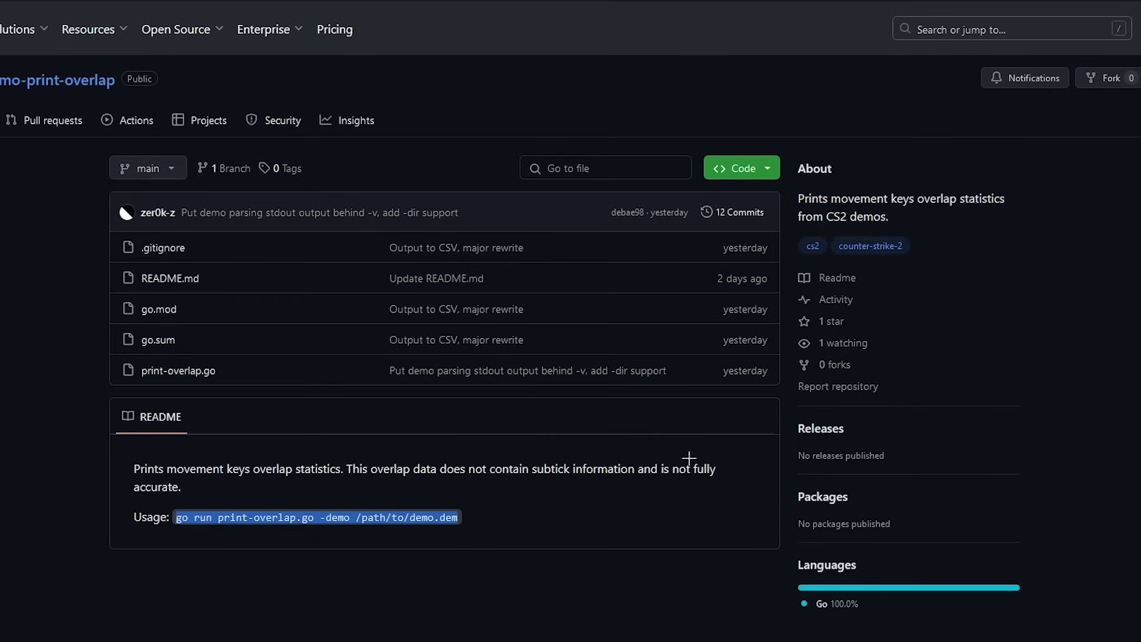
left_click(394, 578)
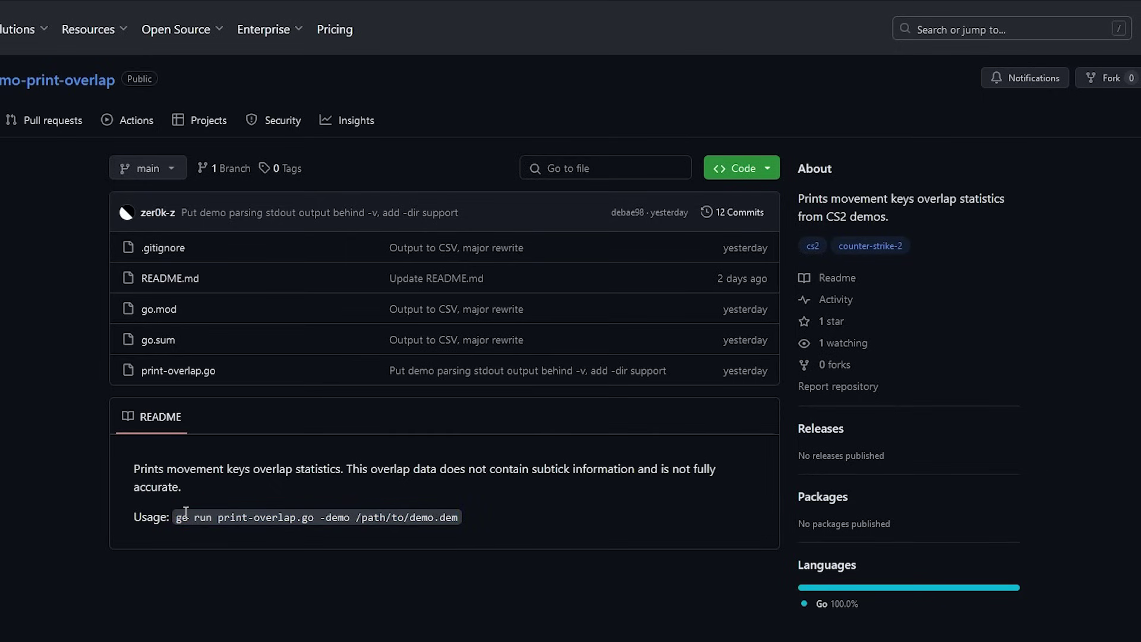
left_click_drag(185, 512, 453, 511)
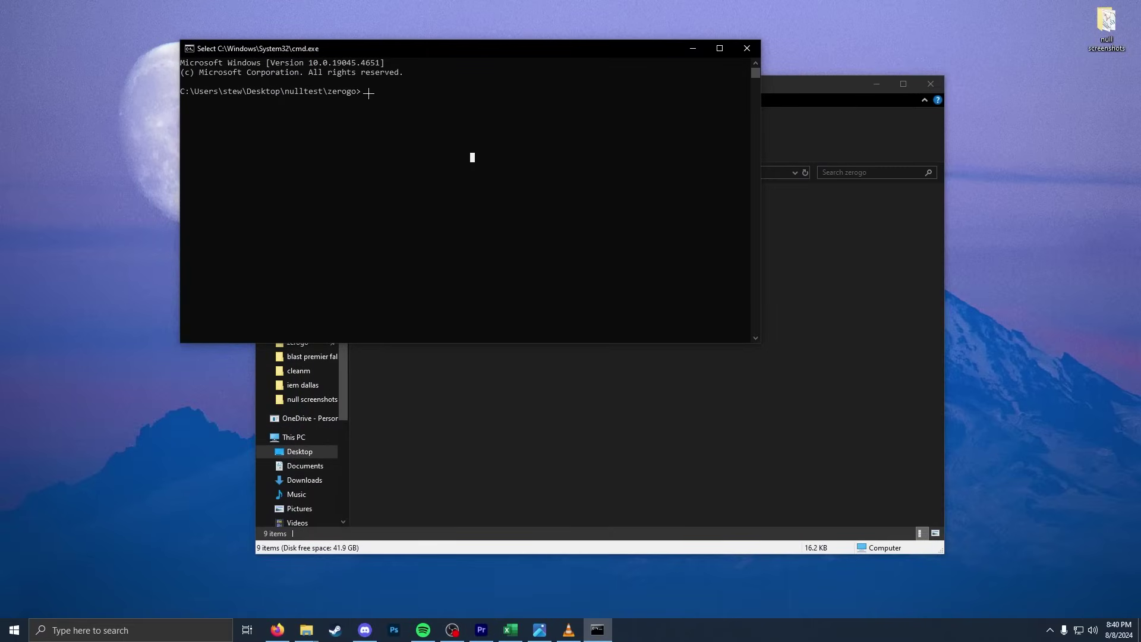
right_click(399, 69)
Rearrange the windows: the console moved down-left and the folder window moved right
left_click_drag(433, 51, 365, 165)
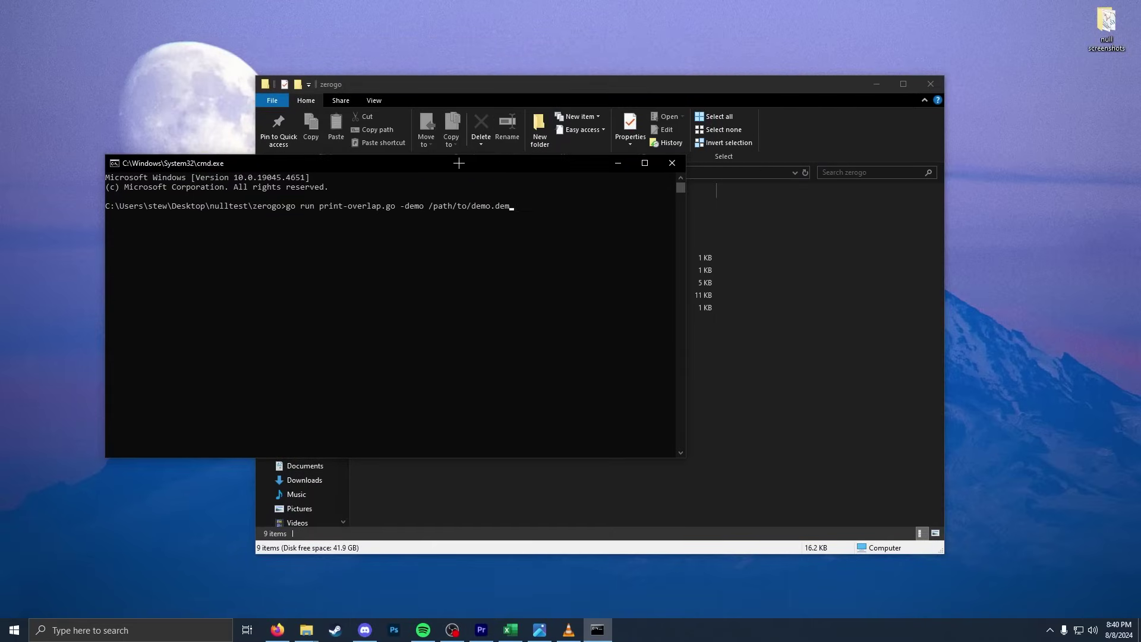
left_click_drag(459, 163, 412, 212)
left_click_drag(423, 84, 598, 76)
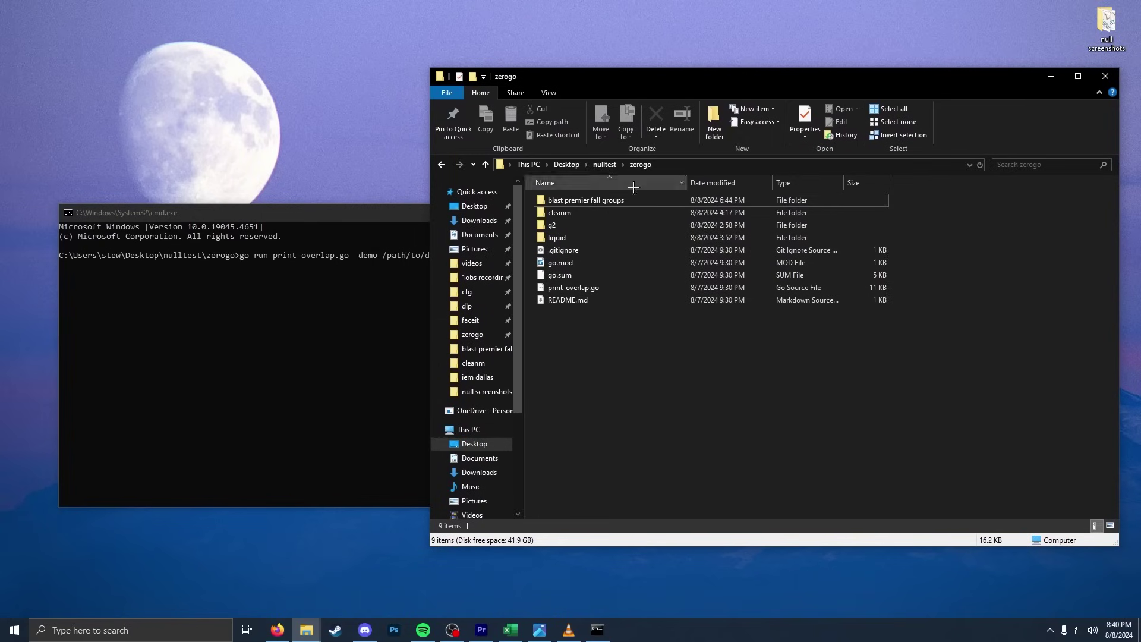
Move furia-vs-liquid-m1-inferno.dem from the liquid folder into zerogo
double_click(598, 214)
key("alt+Left")
double_click(579, 237)
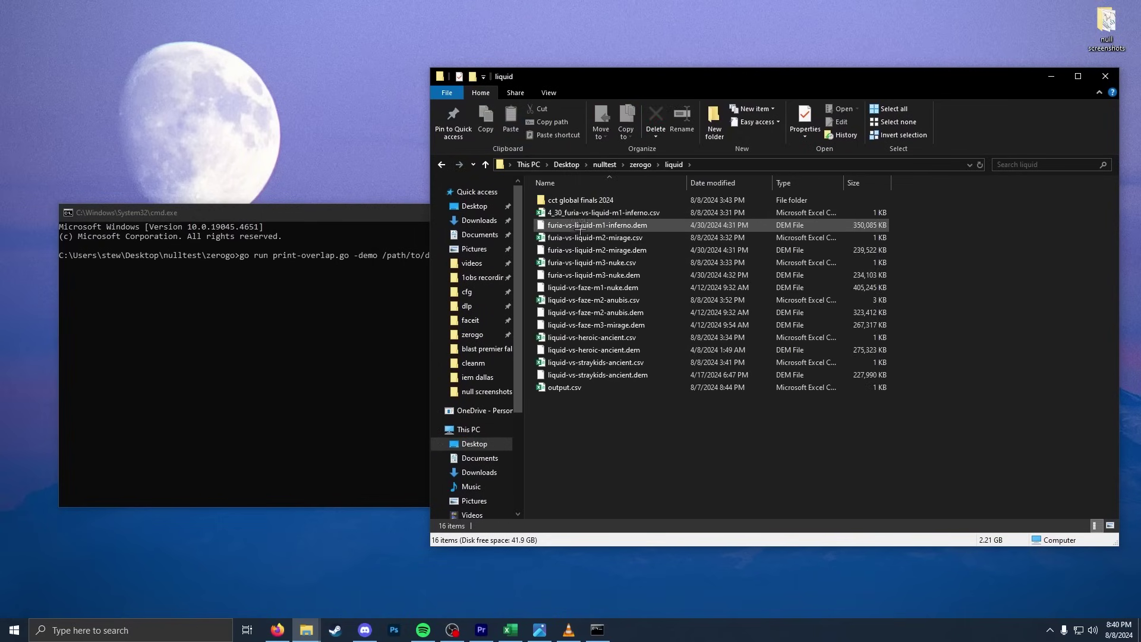
key("ctrl+x")
key("alt+Left")
key("ctrl+v")
left_click_drag(625, 370, 594, 247)
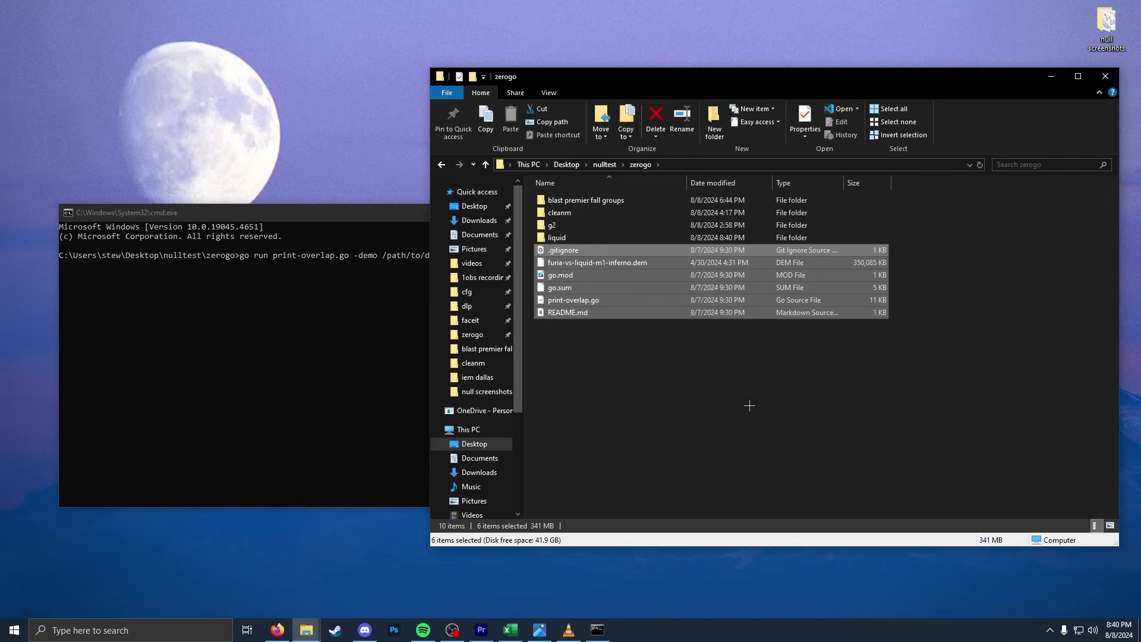
left_click(842, 393)
Replace /path/to/demo.dem with the inferno demo's file name and run the command
key("alt+Tab")
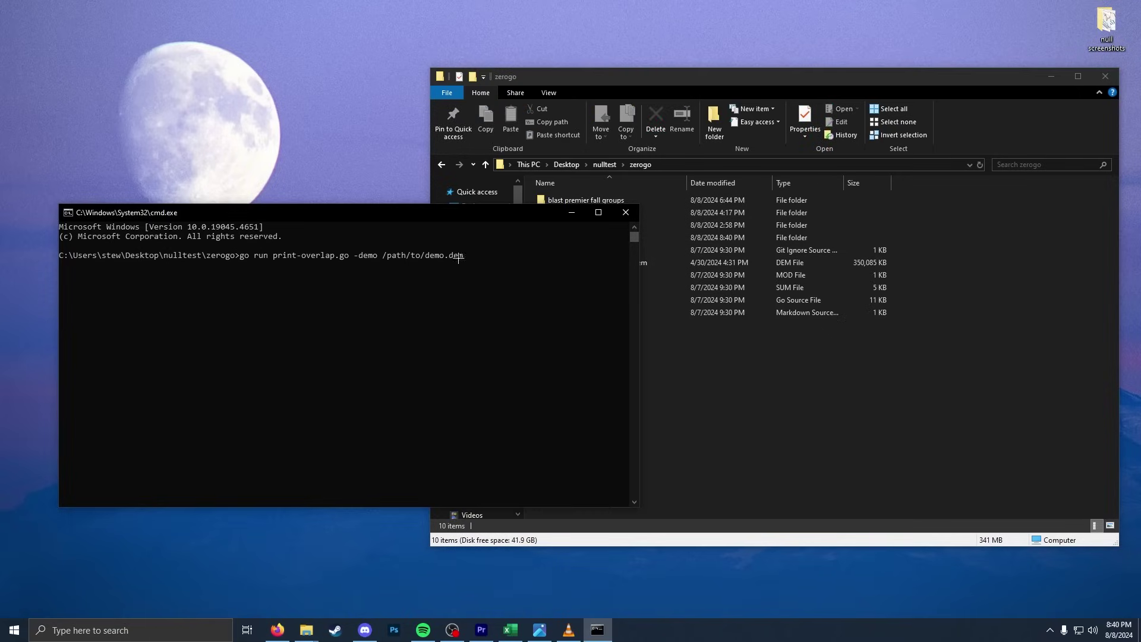
left_click_drag(458, 257, 465, 264)
key("ctrl+BackSpace")
mouse_move(488, 212)
left_mouse_down()
mouse_move(500, 306)
mouse_move(473, 213)
left_mouse_up()
type("f")
key("Tab")
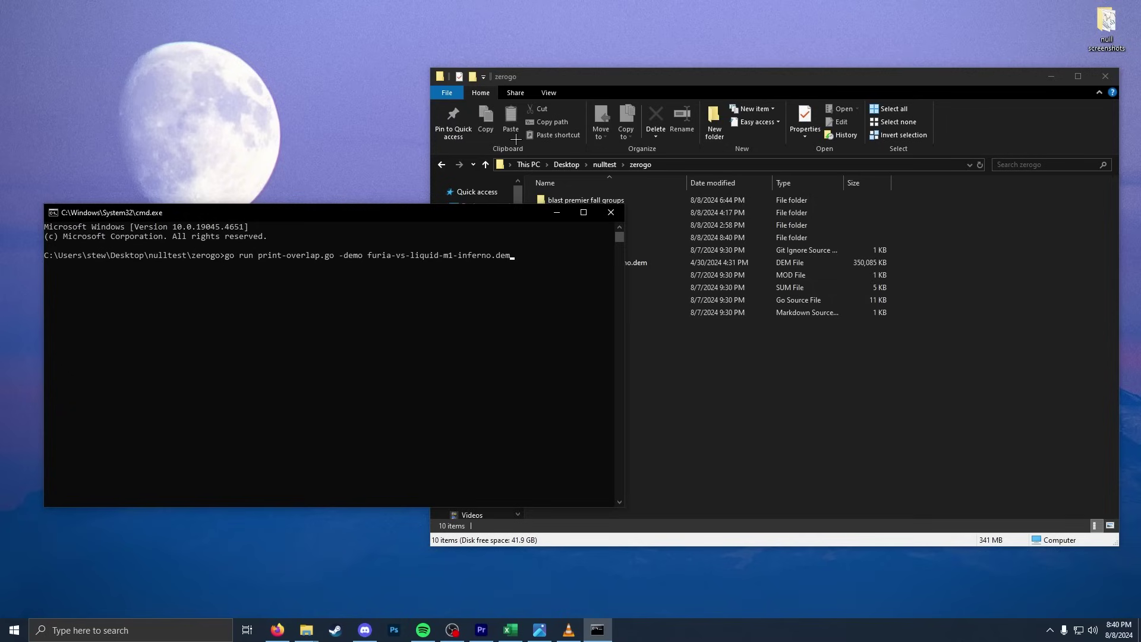
key("Return")
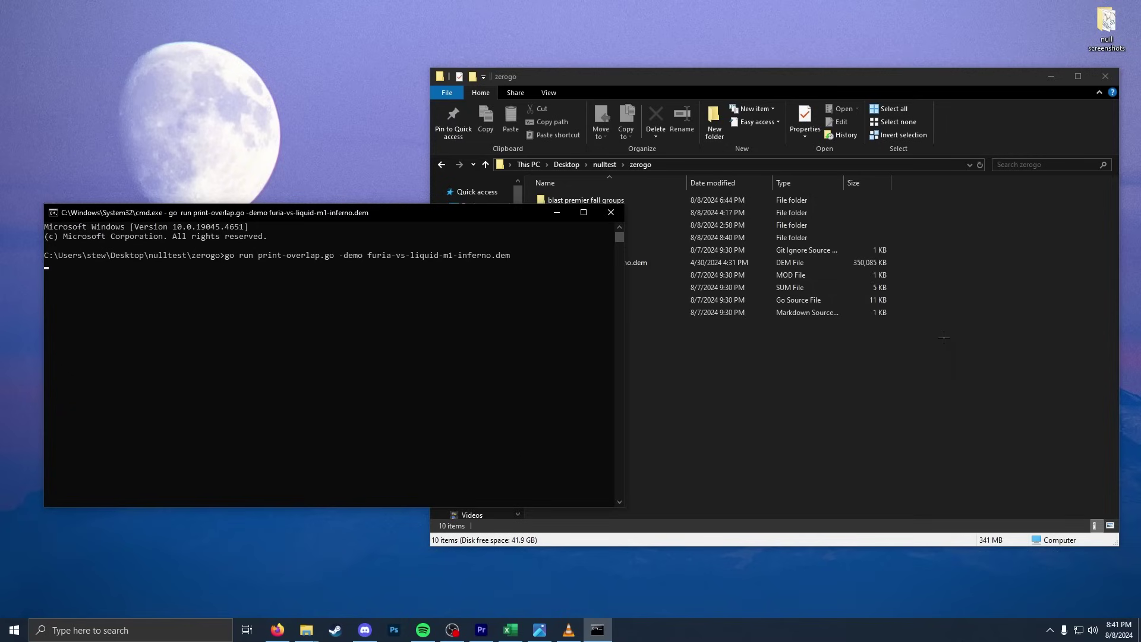
After the run finishes, select the new furia-vs-liquid-m1-inferno.csv in the zerogo folder
left_click(734, 413)
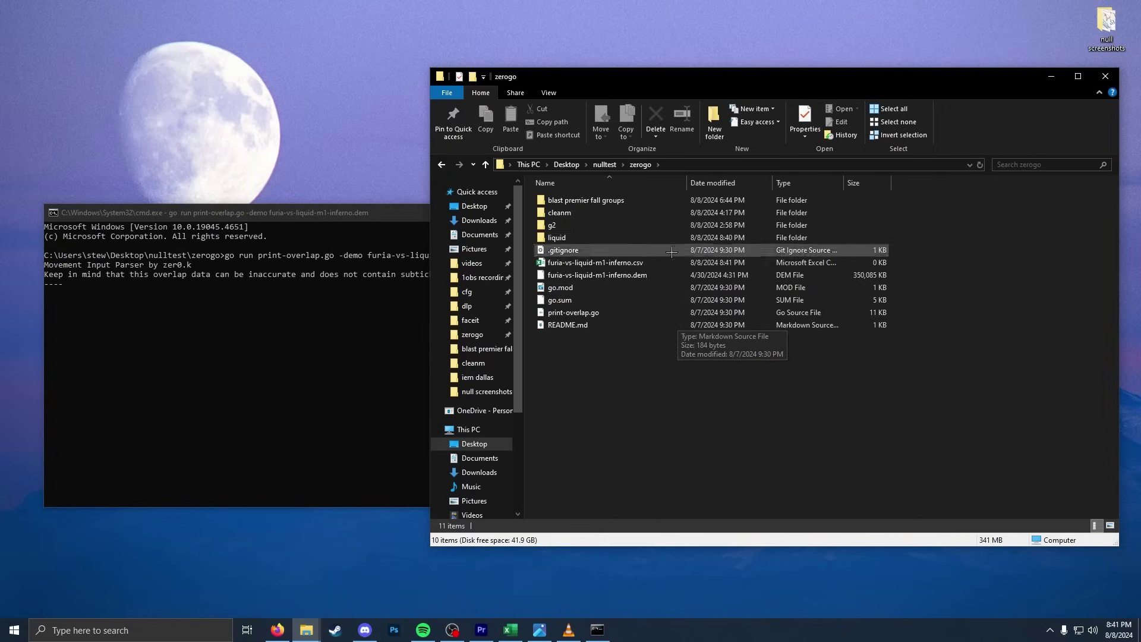
left_click(603, 268)
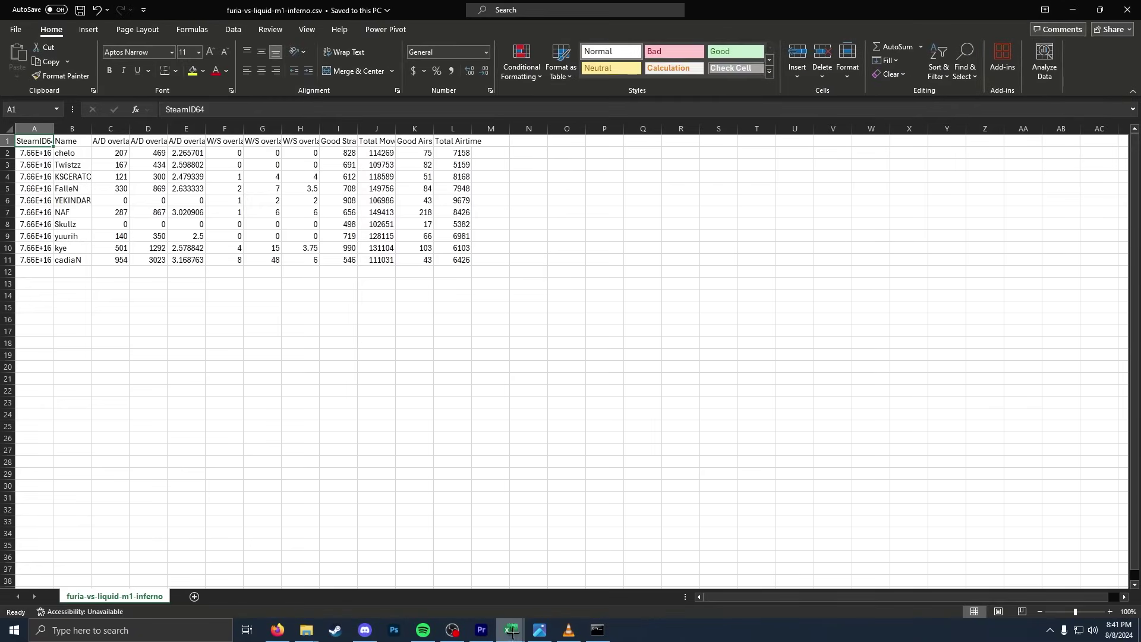
Widen column A to fit the SteamID64 values
left_click(111, 188)
left_click_drag(54, 130, 99, 131)
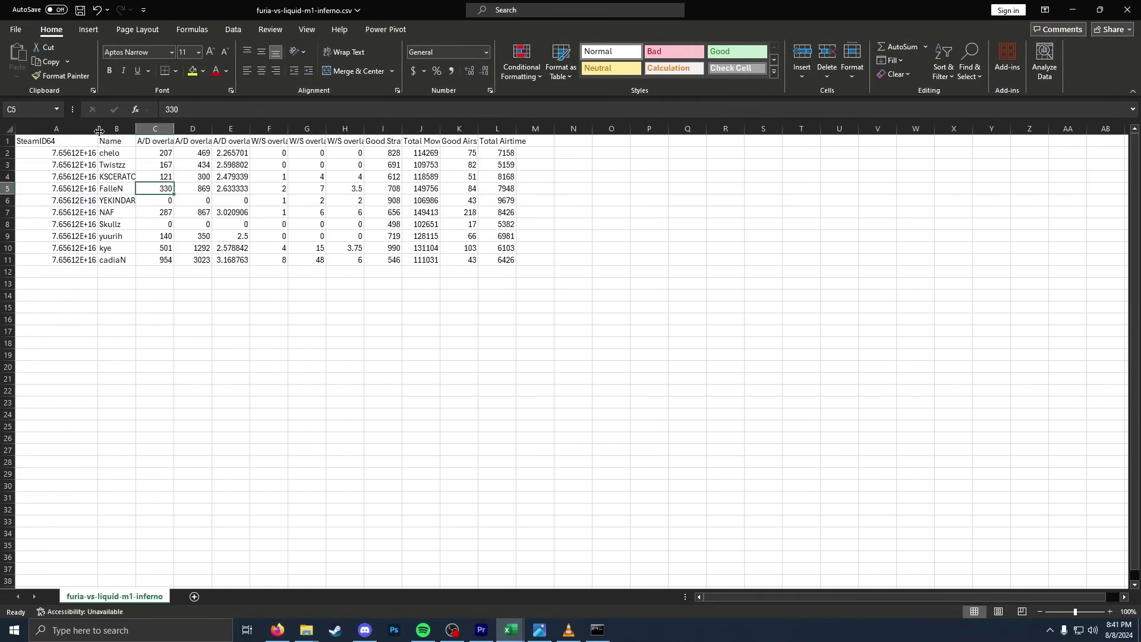
double_click(97, 131)
left_click(48, 153)
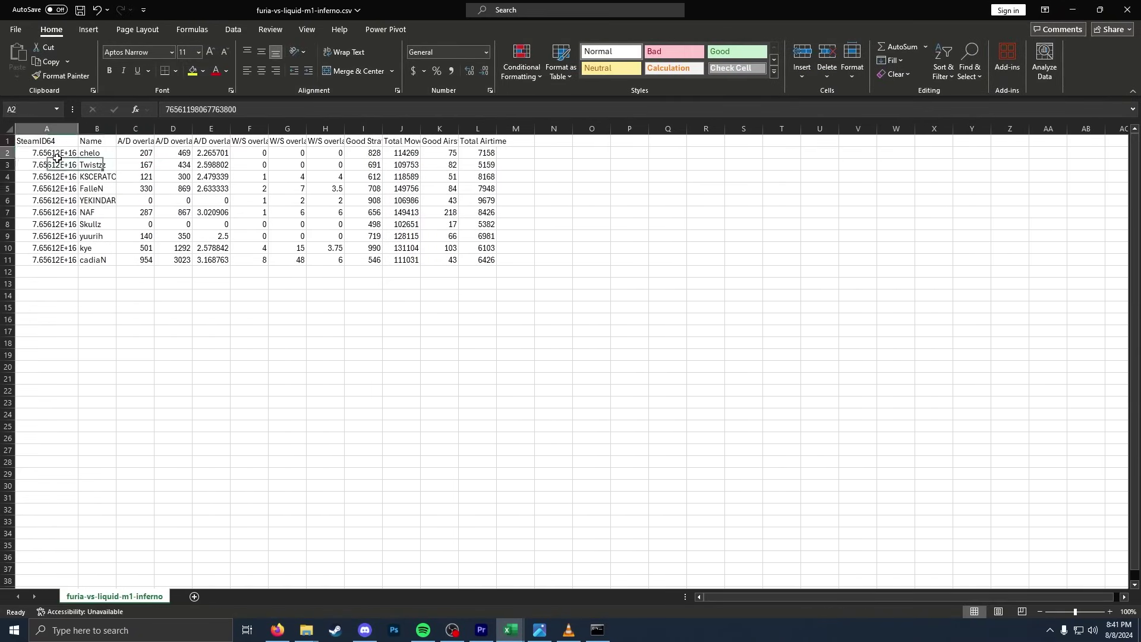
key("ctrl+shift+Down")
left_click_drag(95, 153, 95, 260)
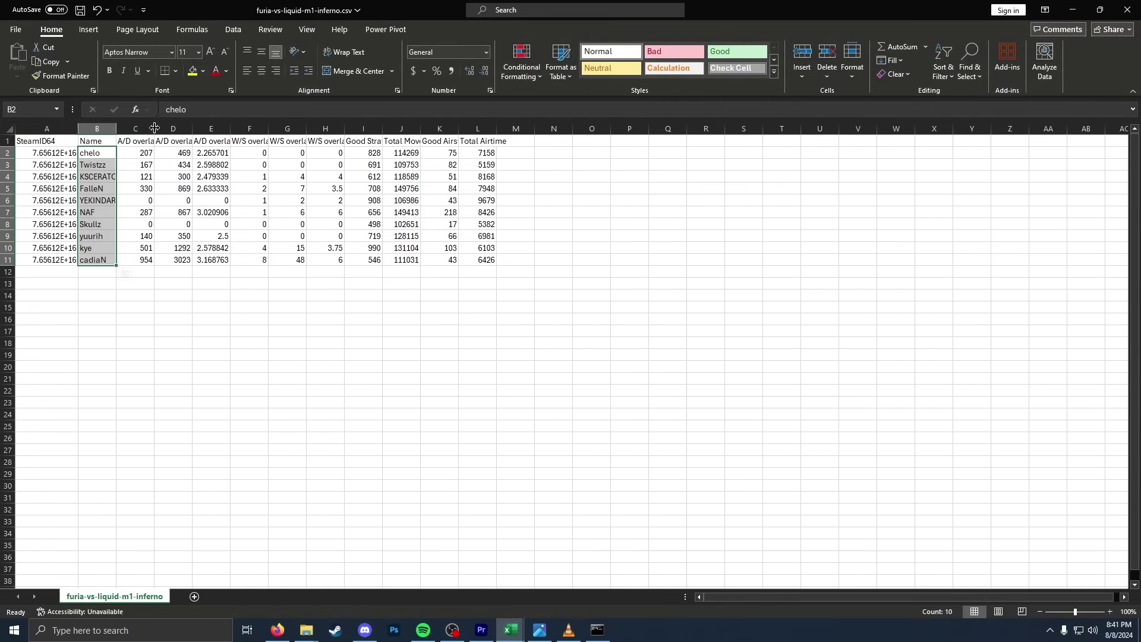
Widen columns C, D and E to show their full A/D overlap headers
left_click_drag(154, 129, 199, 262)
double_click(210, 129)
left_click_drag(244, 129, 280, 262)
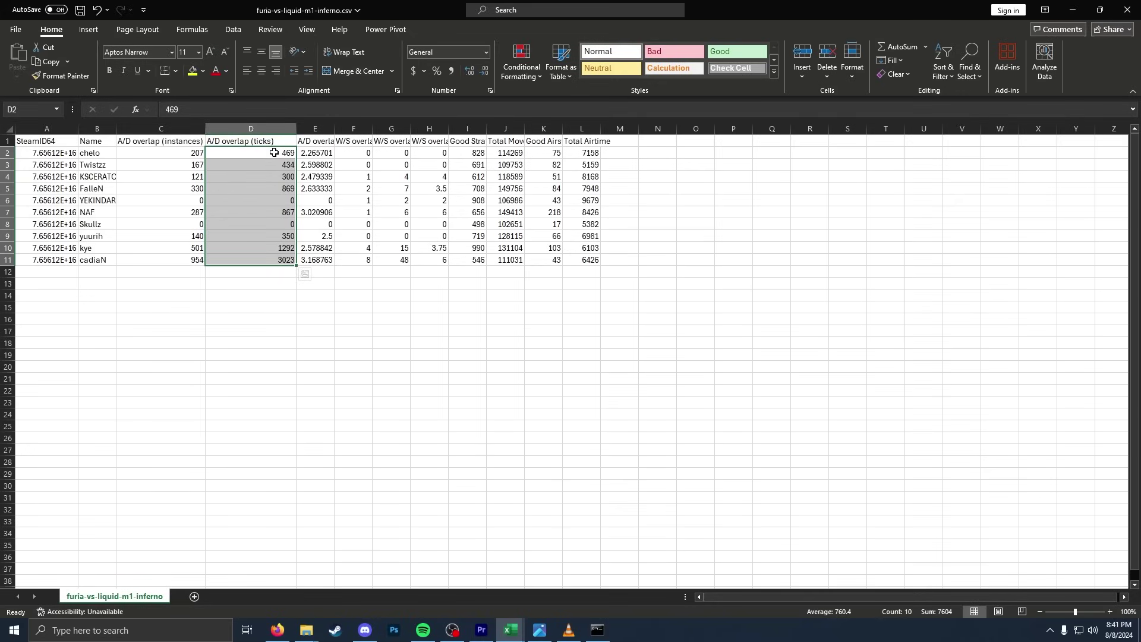
left_click_drag(268, 153, 269, 261)
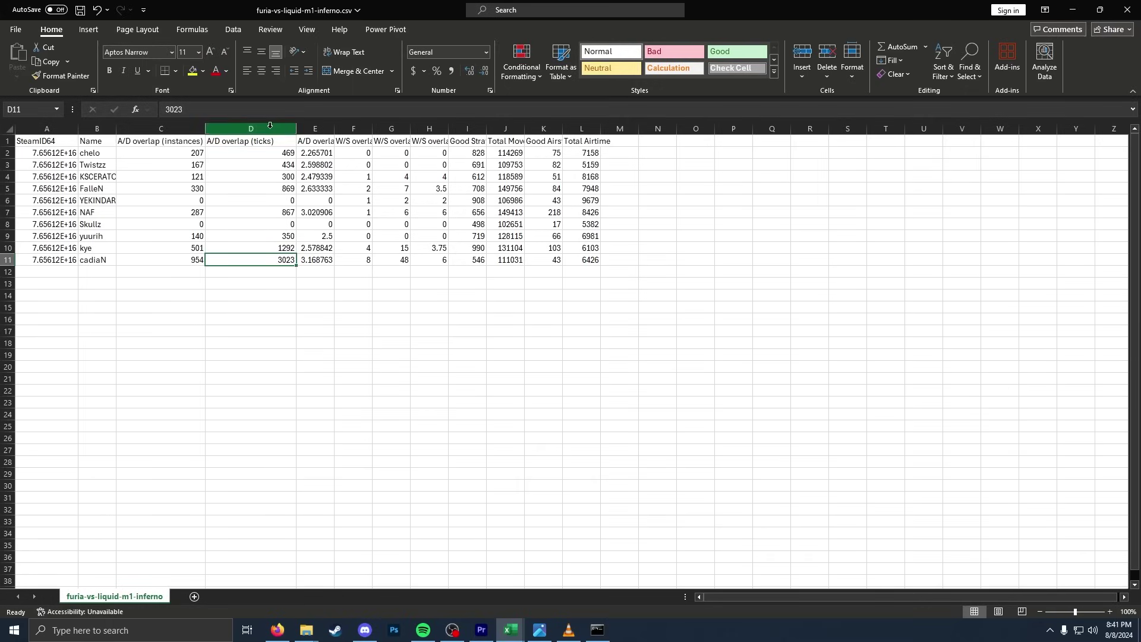
left_click_drag(334, 128, 382, 260)
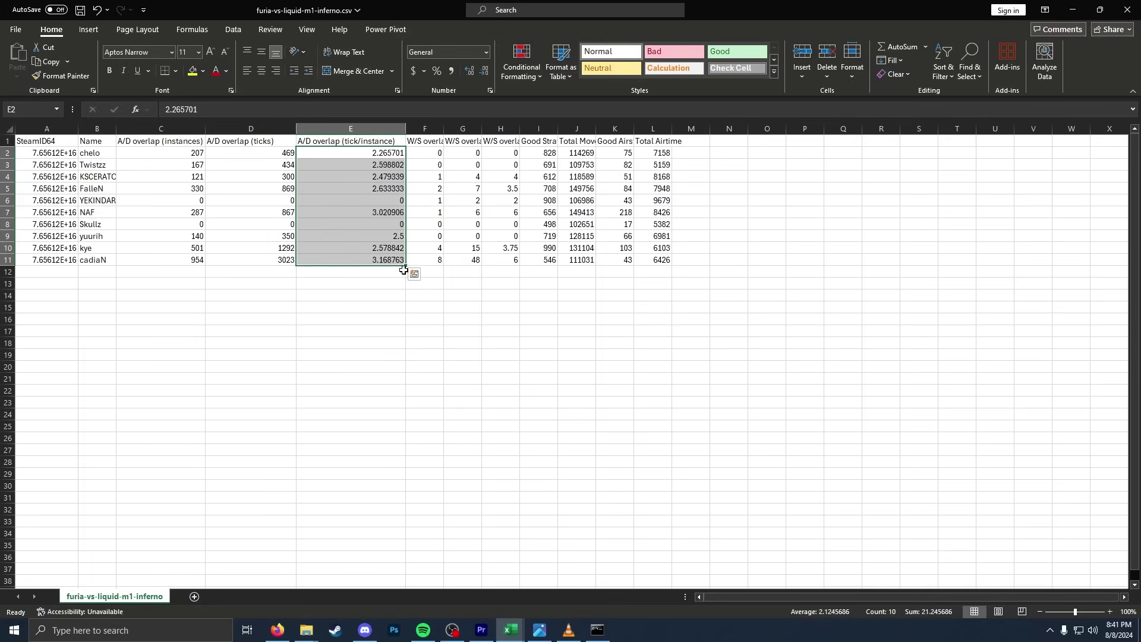
left_click(369, 258)
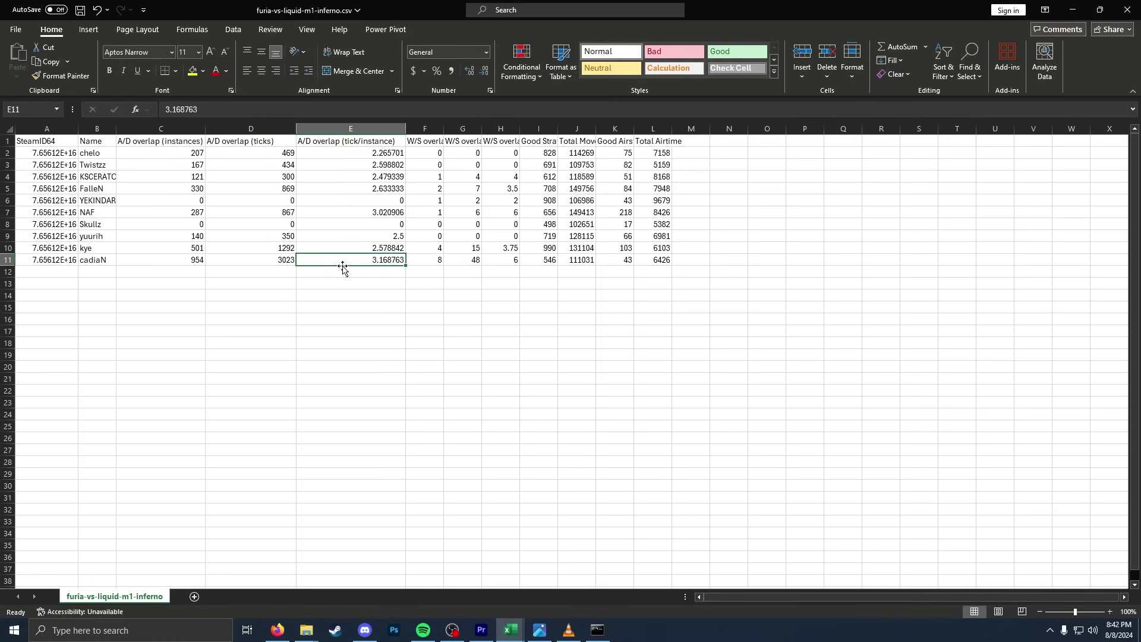
left_click_drag(284, 261, 386, 264)
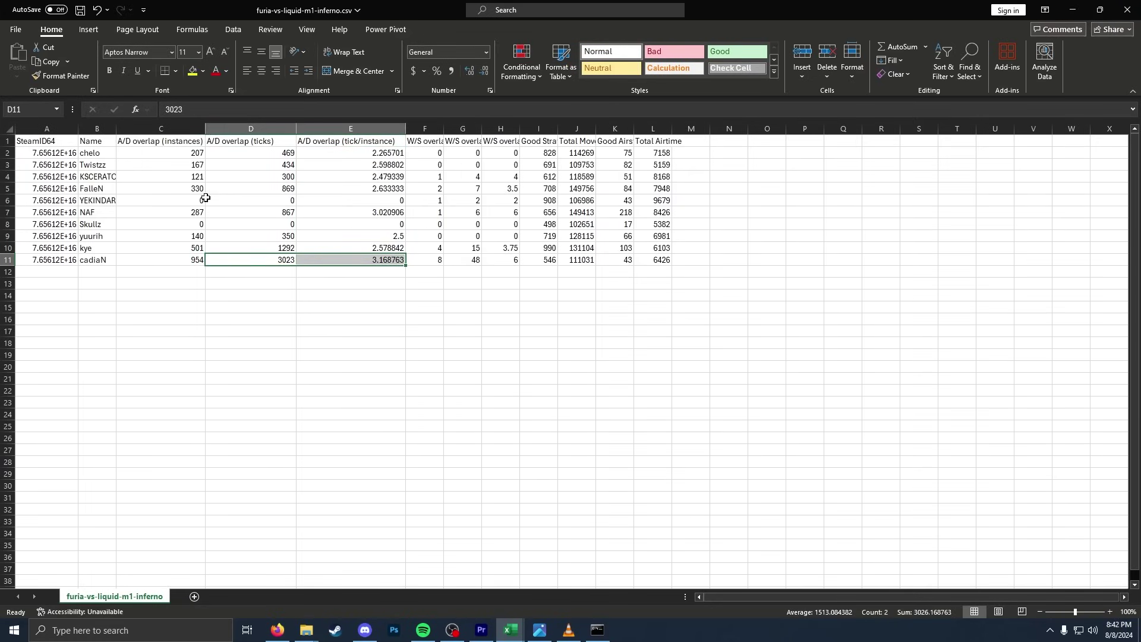
left_click_drag(198, 201, 340, 202)
key("ctrl+v")
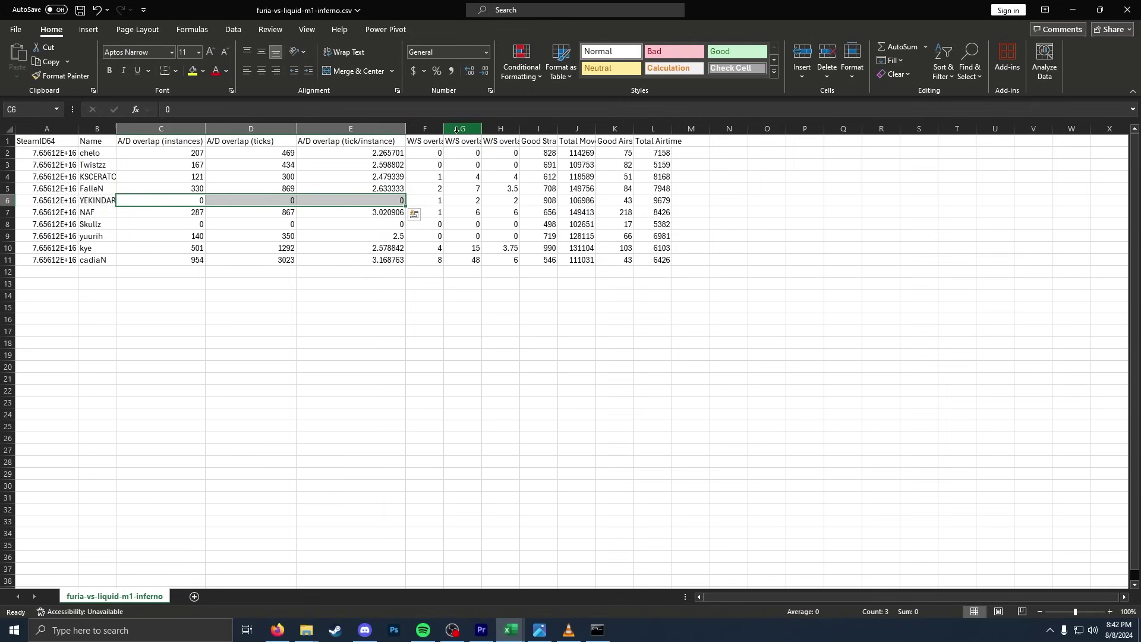
Hide the three W/S overlap columns F:H and autofit columns I:L
left_click(436, 128)
left_click_drag(500, 126, 505, 128)
double_click(521, 128)
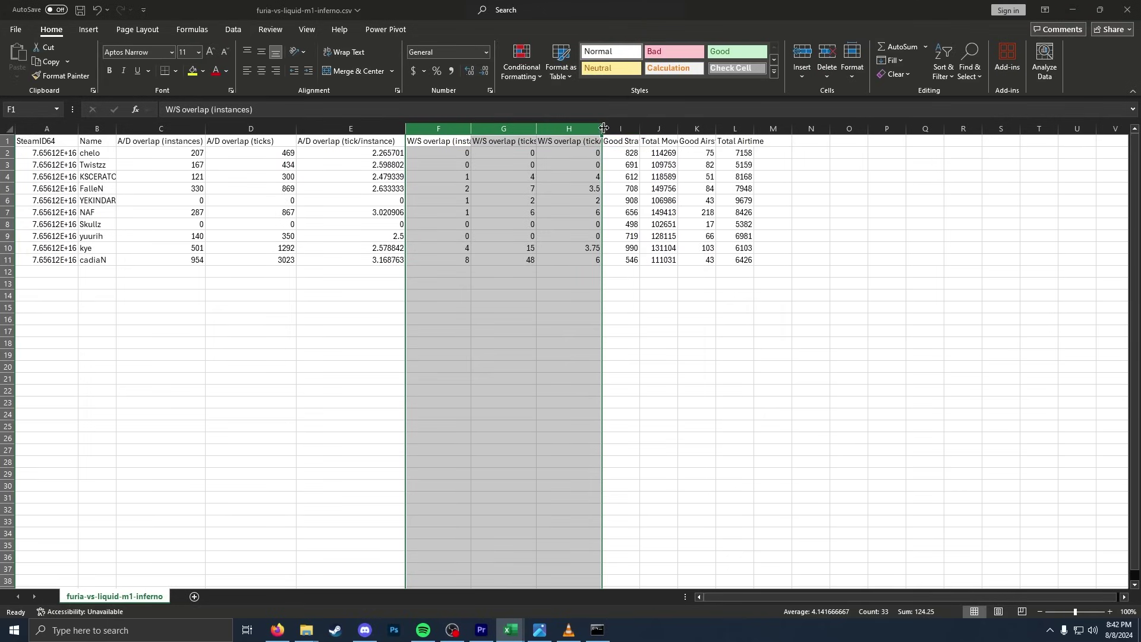
left_click_drag(600, 122, 614, 122)
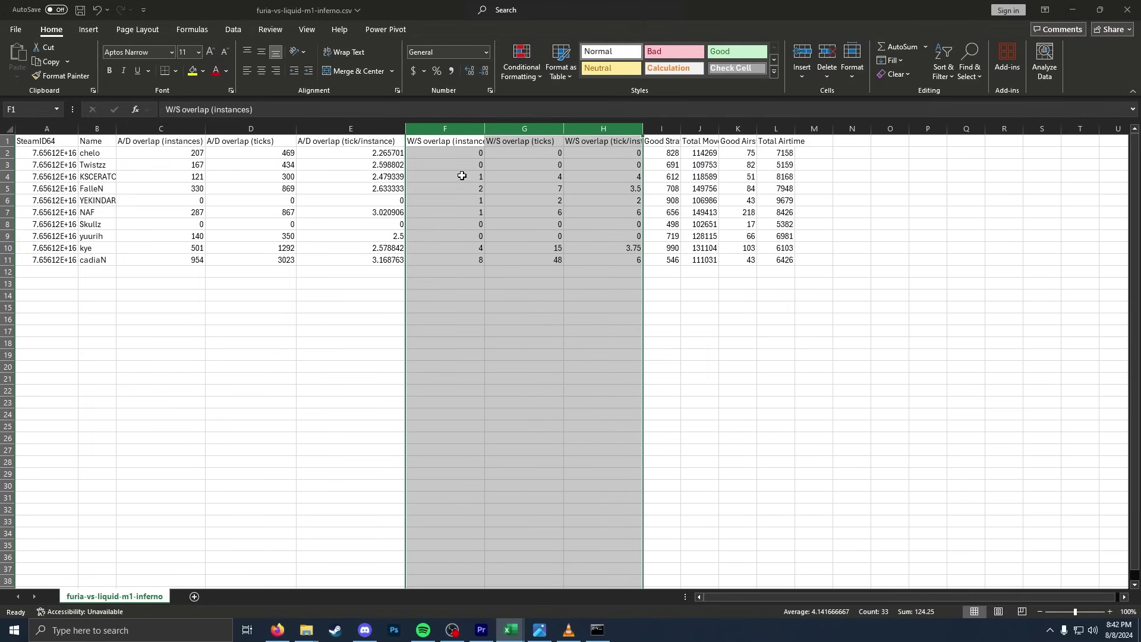
left_click_drag(644, 127, 407, 127)
left_click_drag(425, 128, 558, 128)
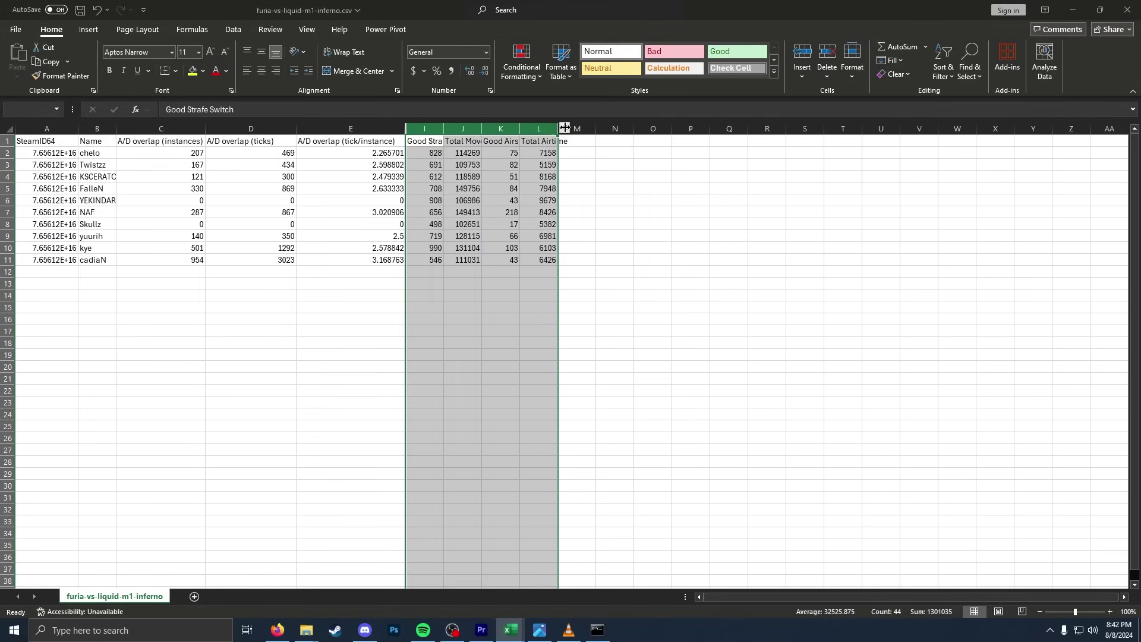
double_click(565, 128)
left_click(670, 250)
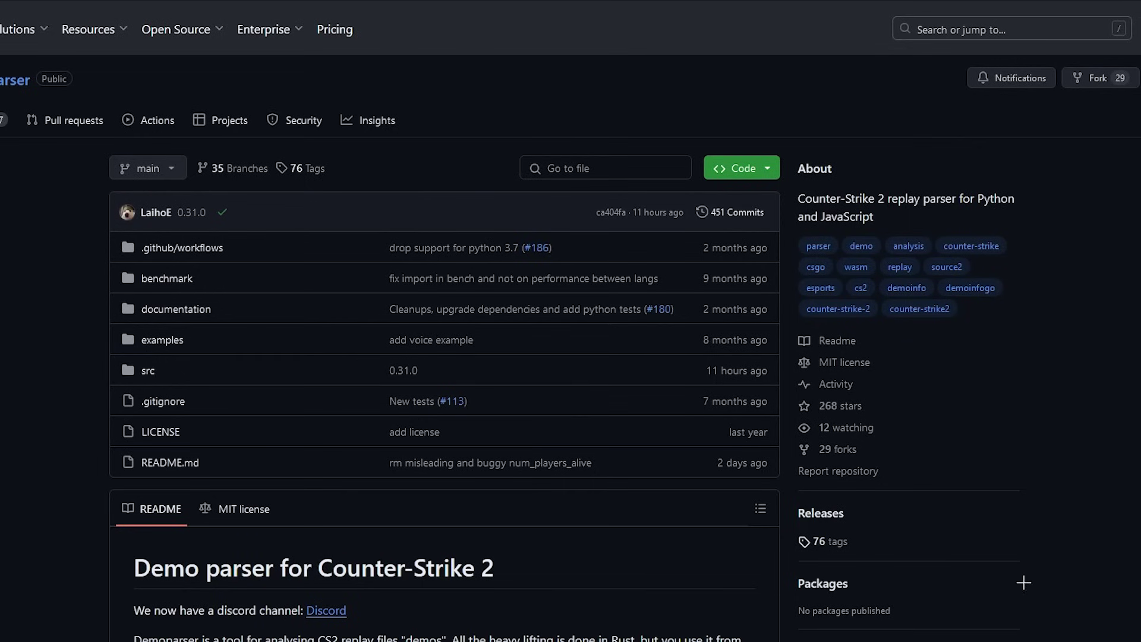
Scroll down through the demoparser README's player, button and game-state field tables
scroll(51, 331, "down", 5)
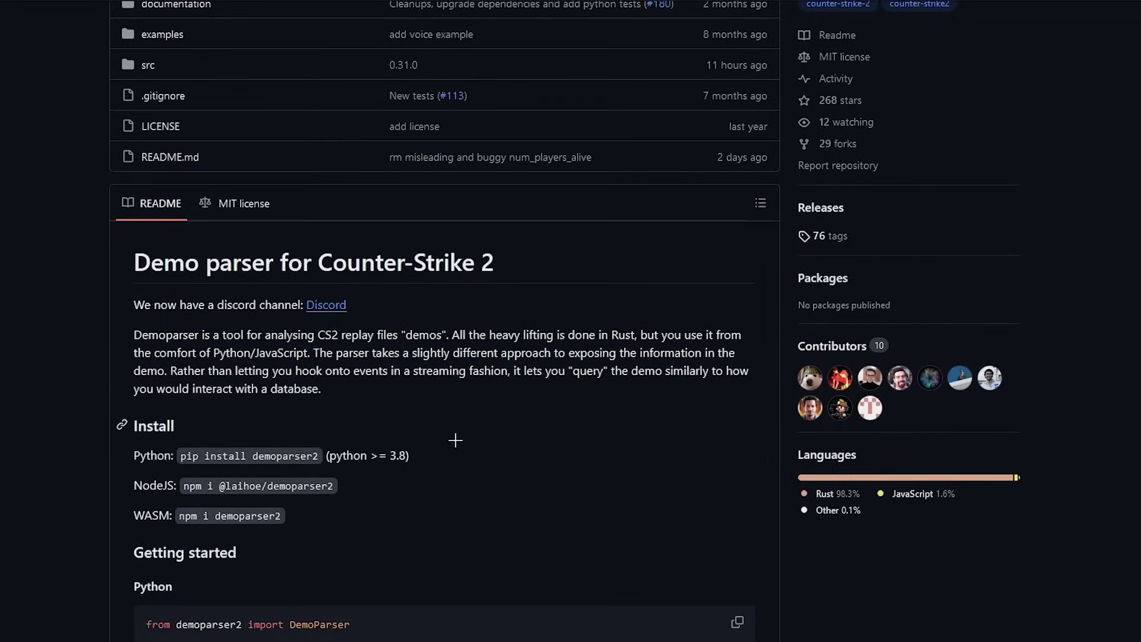
scroll(519, 466, "down", 4)
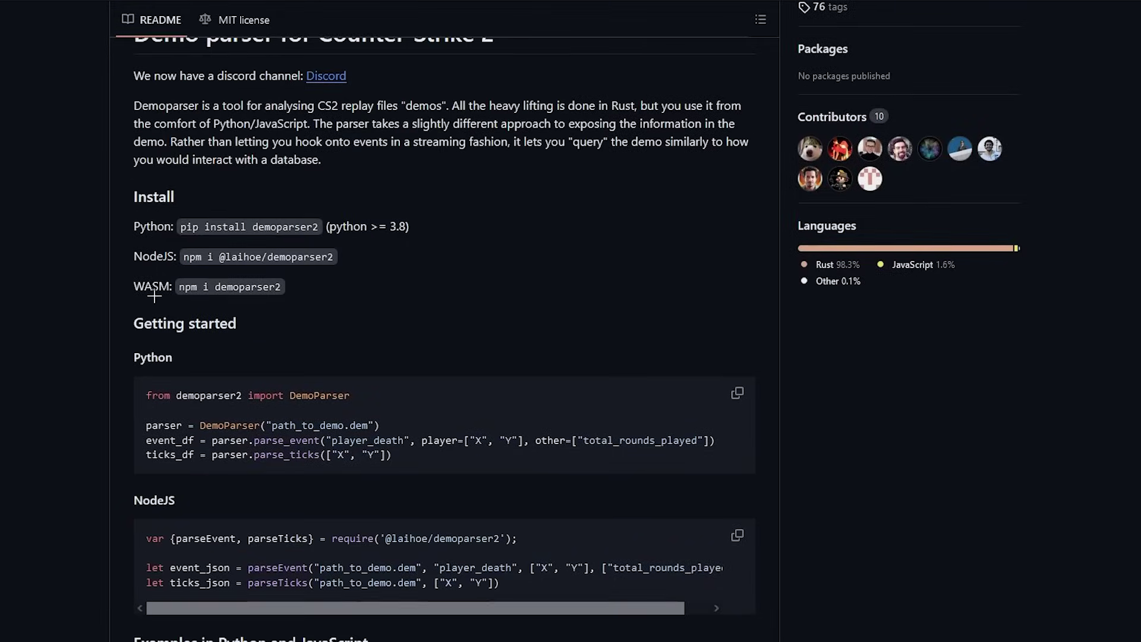
scroll(318, 375, "down", 15)
scroll(519, 351, "down", 20)
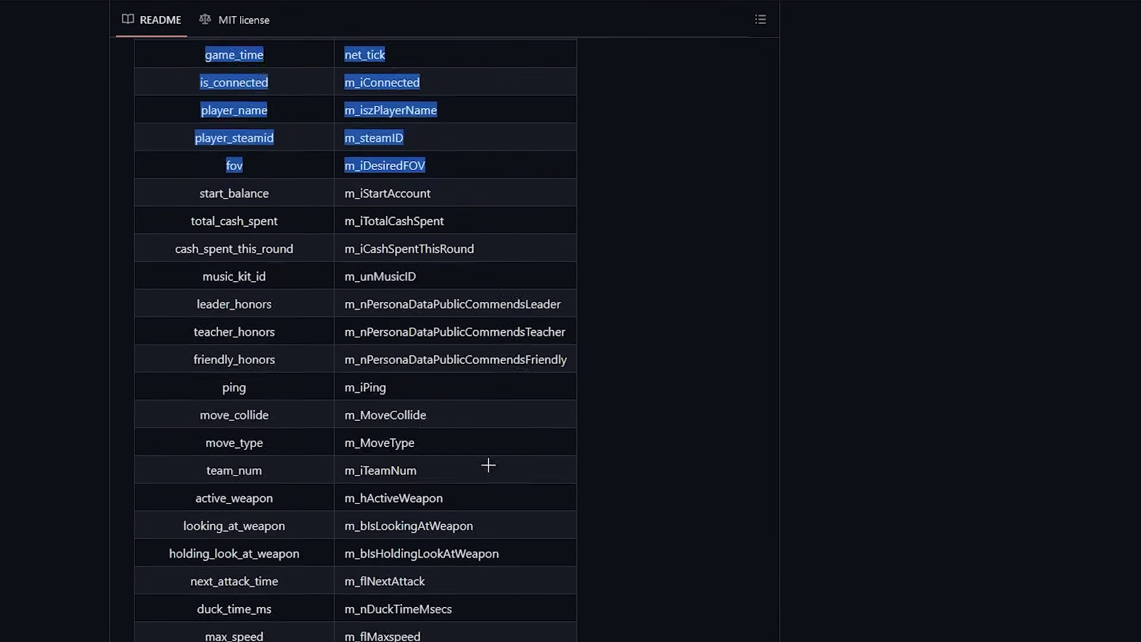
scroll(510, 315, "down", 20)
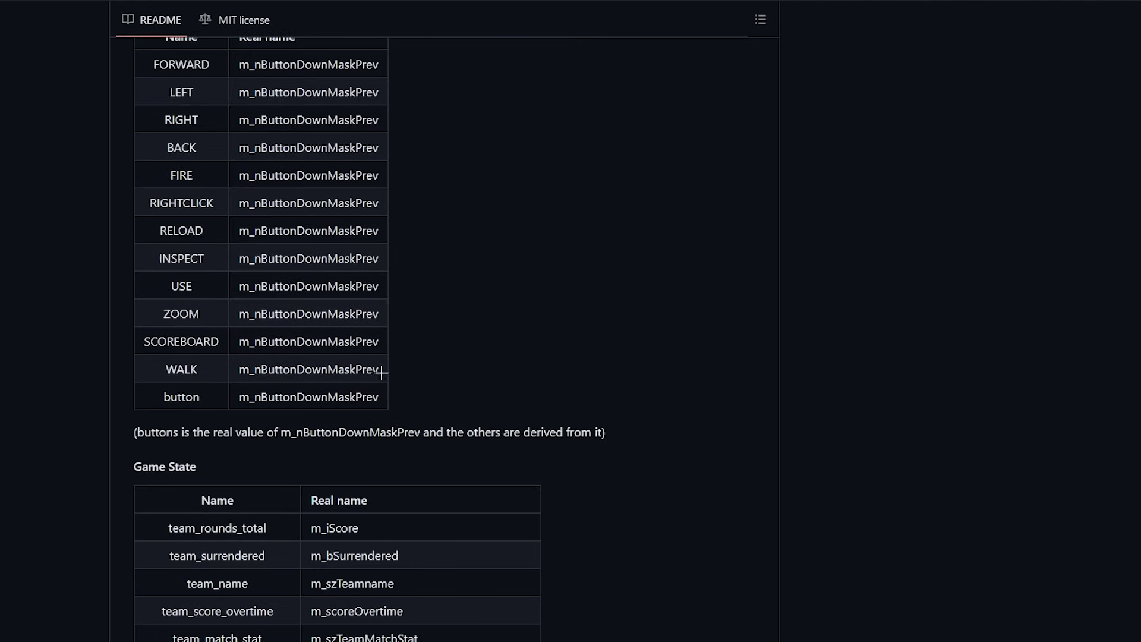
scroll(441, 323, "down", 20)
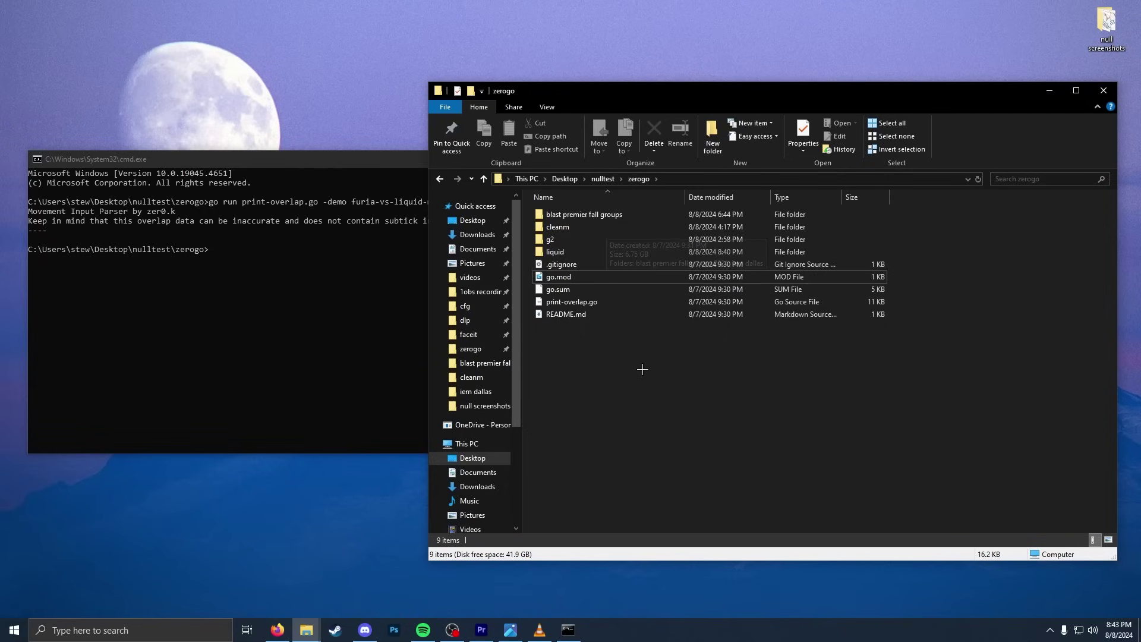
Open the liquid folder of seven demos and select its full path in the address bar
double_click(560, 251)
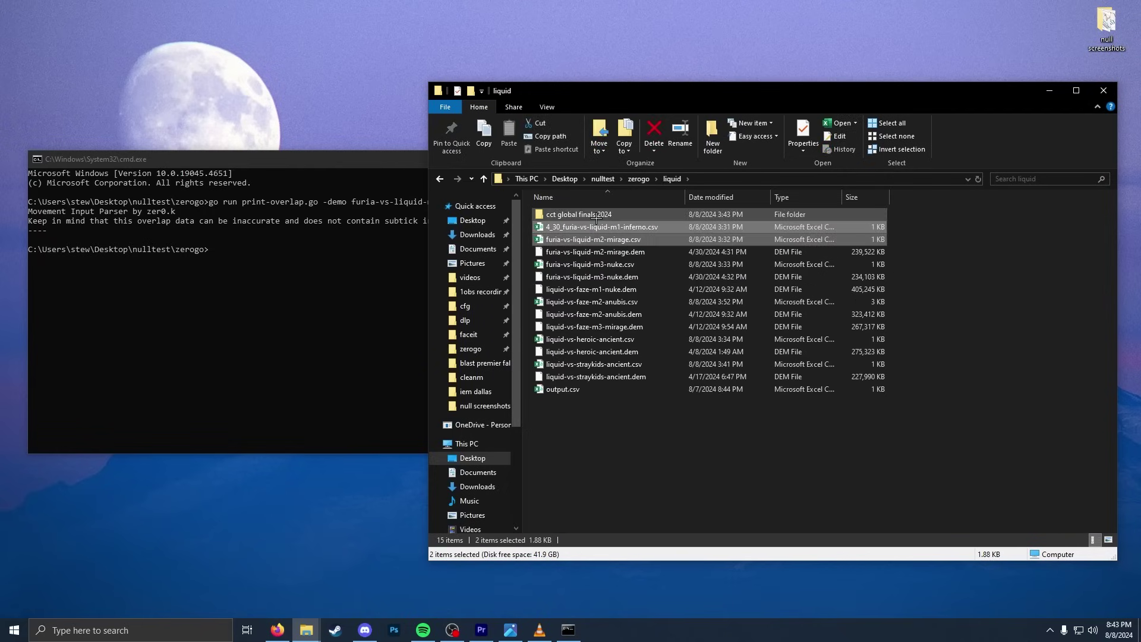
left_click(580, 240)
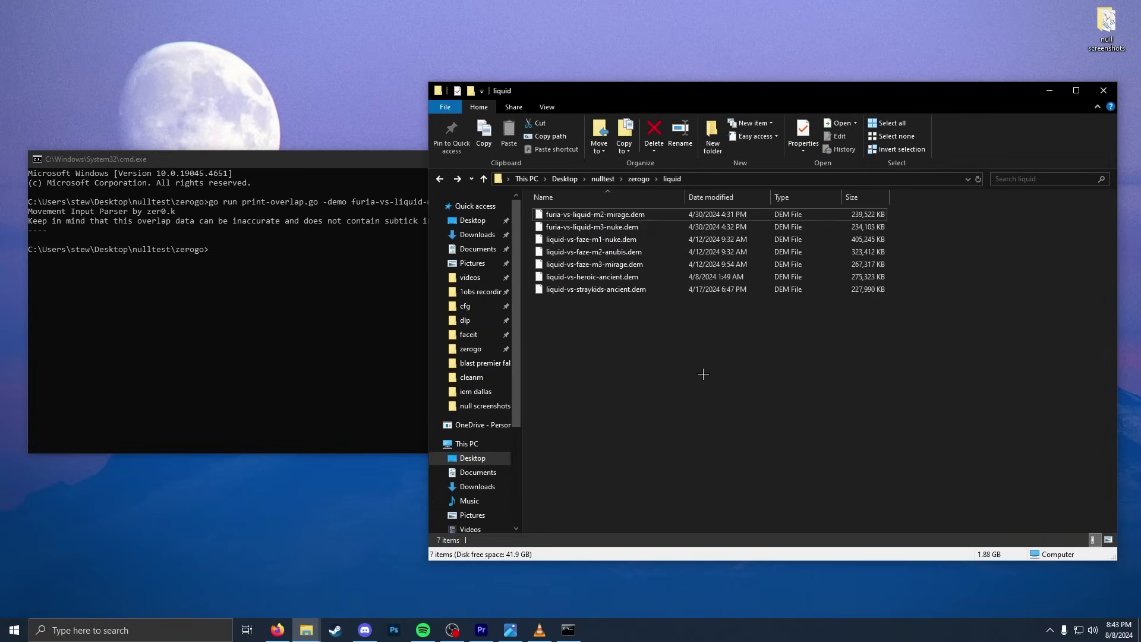
left_click(631, 180)
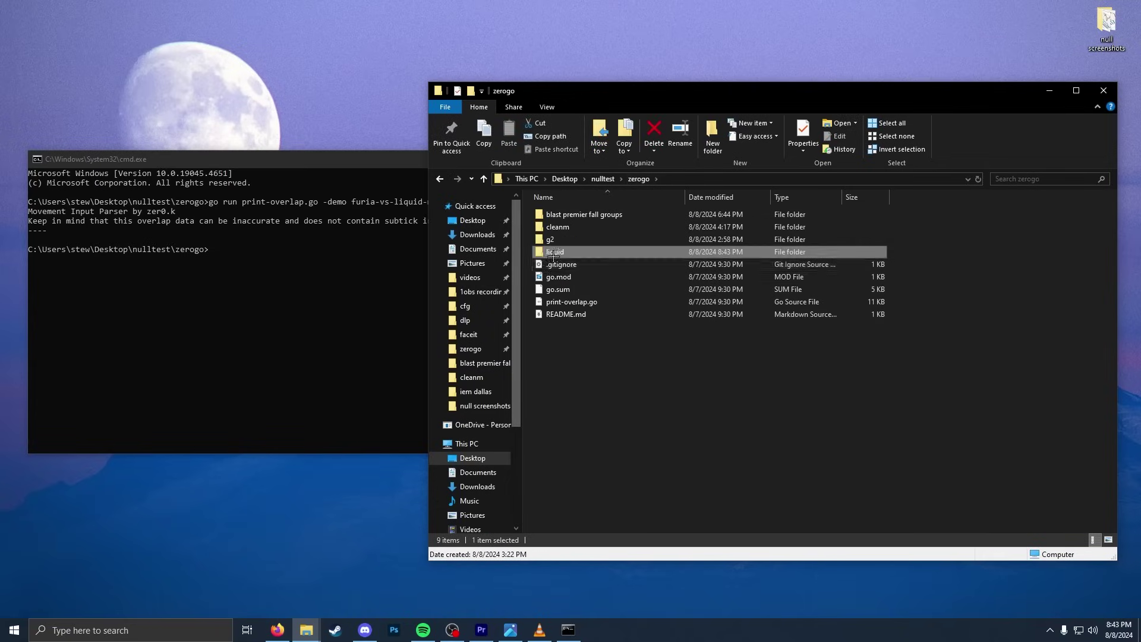
double_click(582, 256)
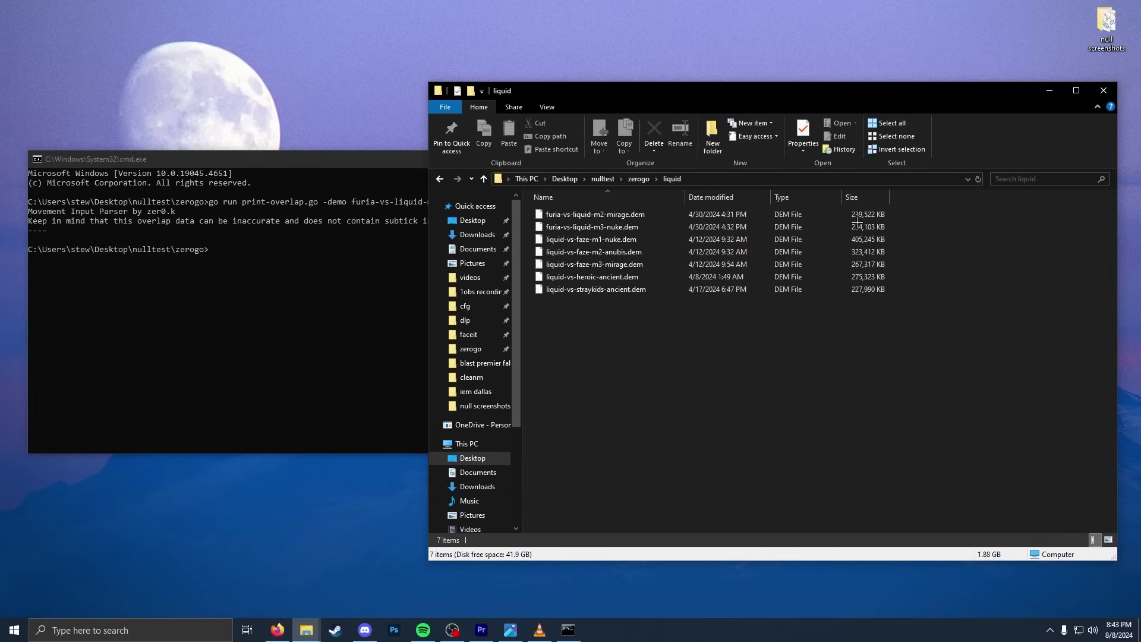
left_click(732, 177)
key("ctrl+c")
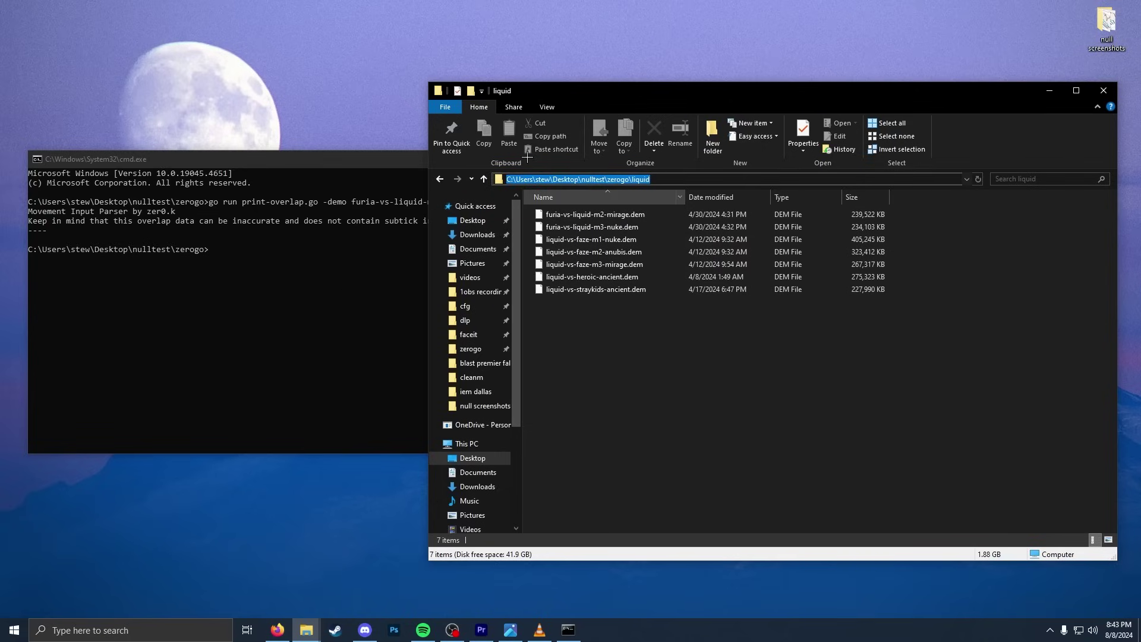
Rerun the recalled go run command with the pasted liquid folder path instead of the single demo
left_click(333, 158)
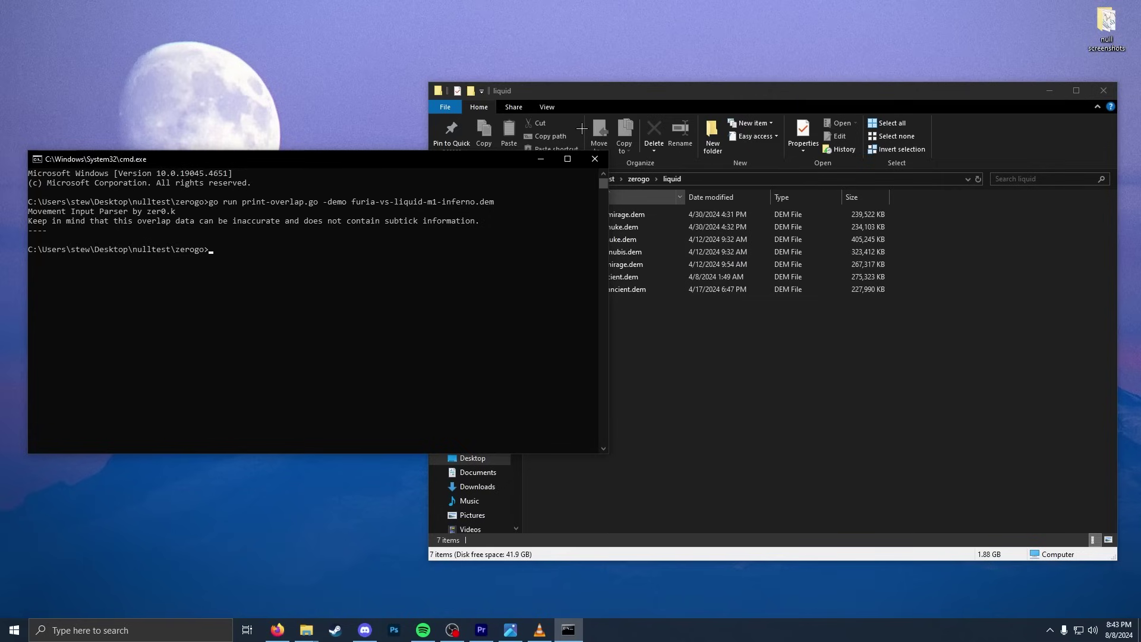
key("Up")
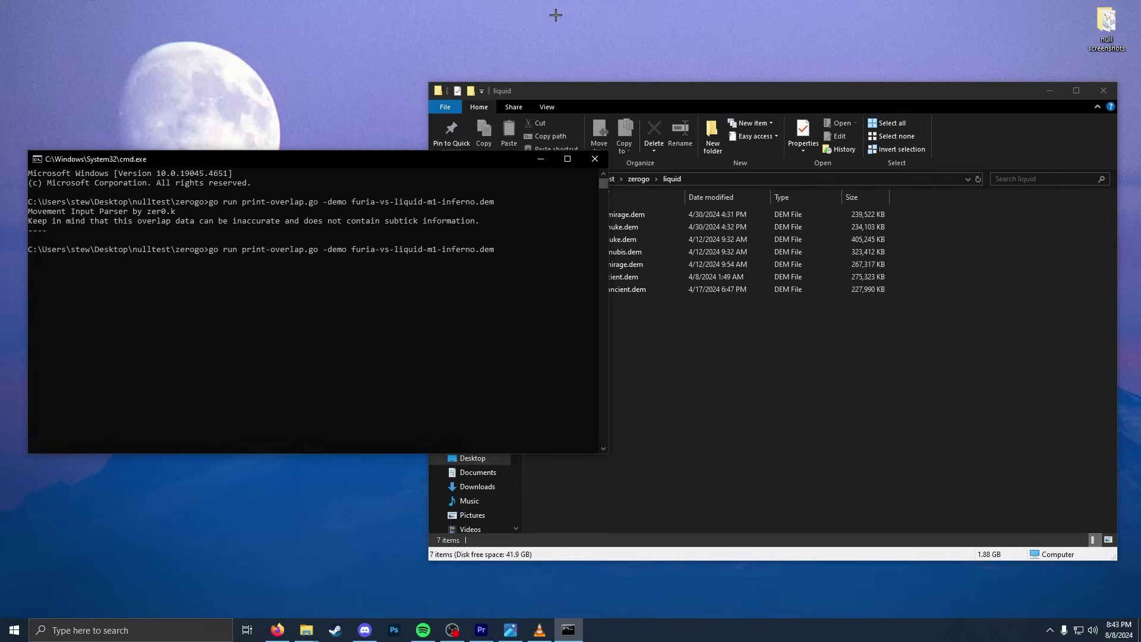
key("ctrl+BackSpace")
key("ctrl+v")
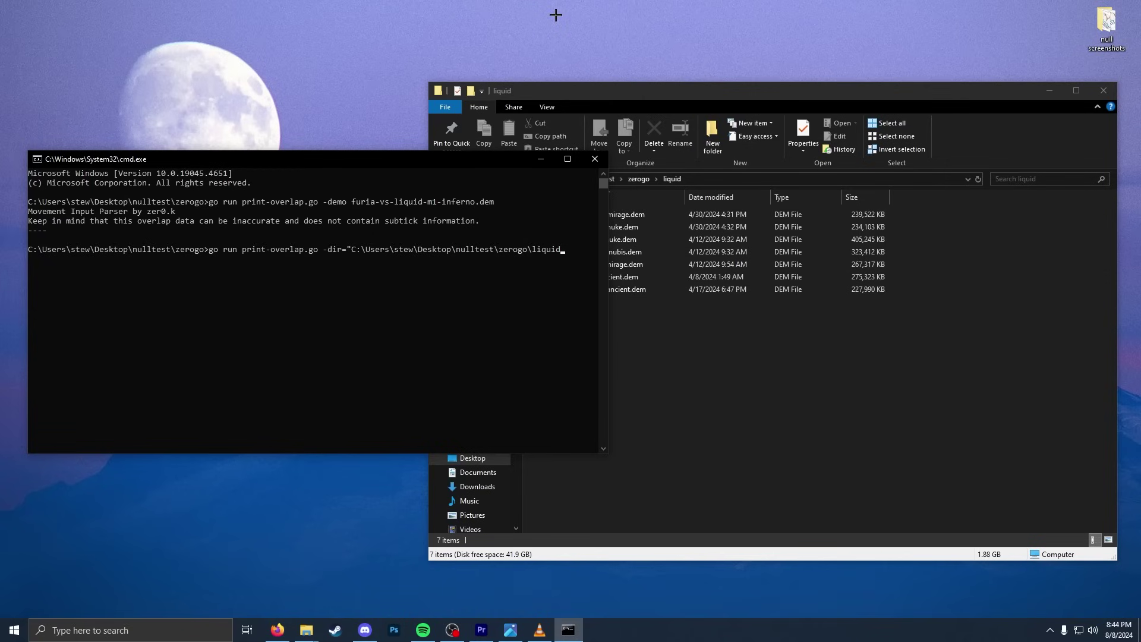
key("Return")
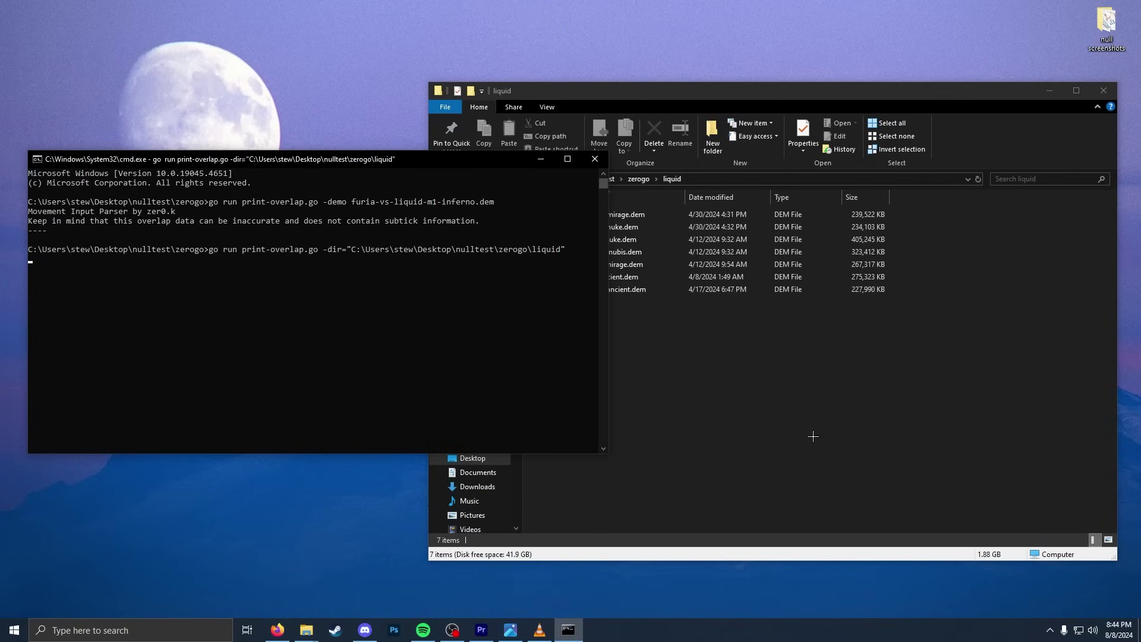
left_click(683, 377)
left_click_drag(594, 90, 777, 91)
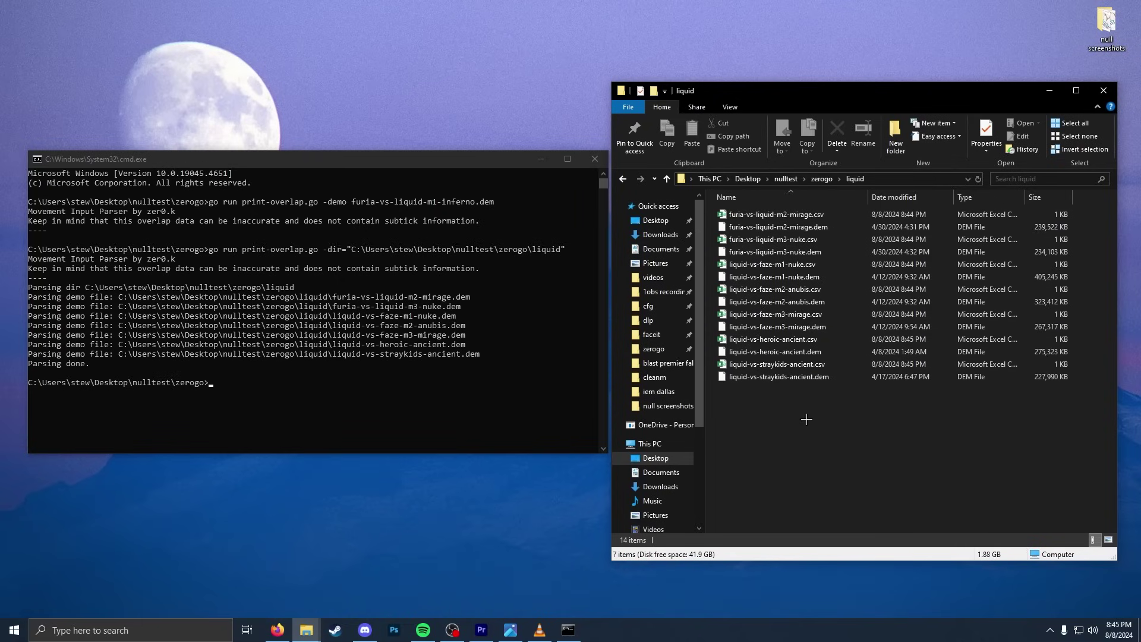
Open furia-vs-liquid-m2-mirage.csv to check its contents, then minimize it
left_click_drag(972, 464, 820, 210)
double_click(773, 214)
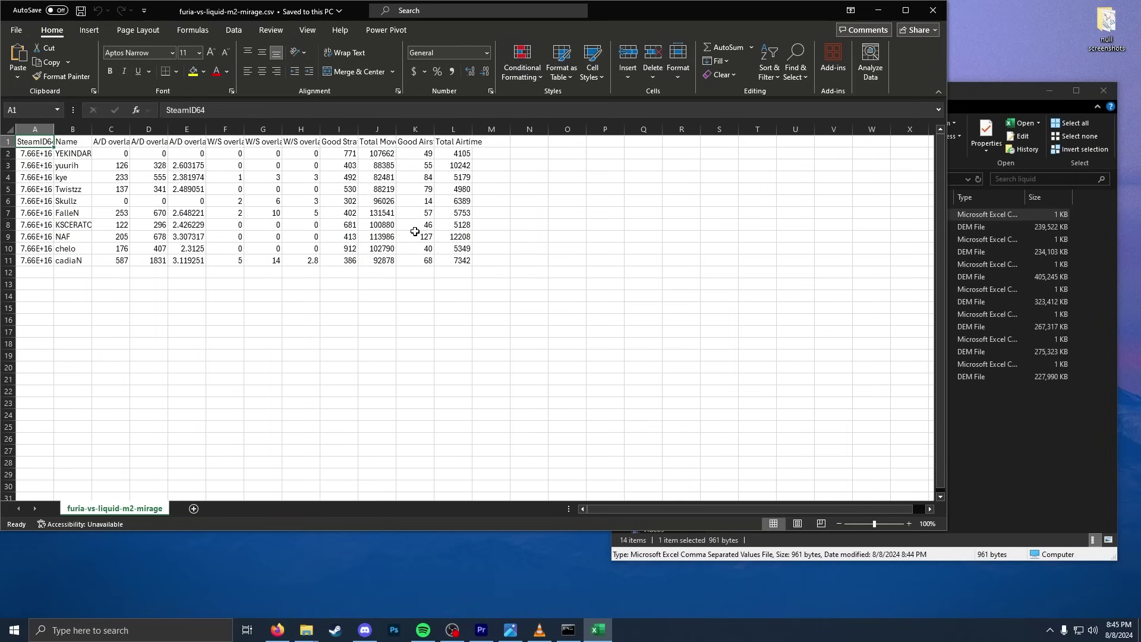
key("ctrl+a")
left_click(878, 10)
Open a Command Prompt in the liquid folder by entering cmd in the address bar
left_click(899, 179)
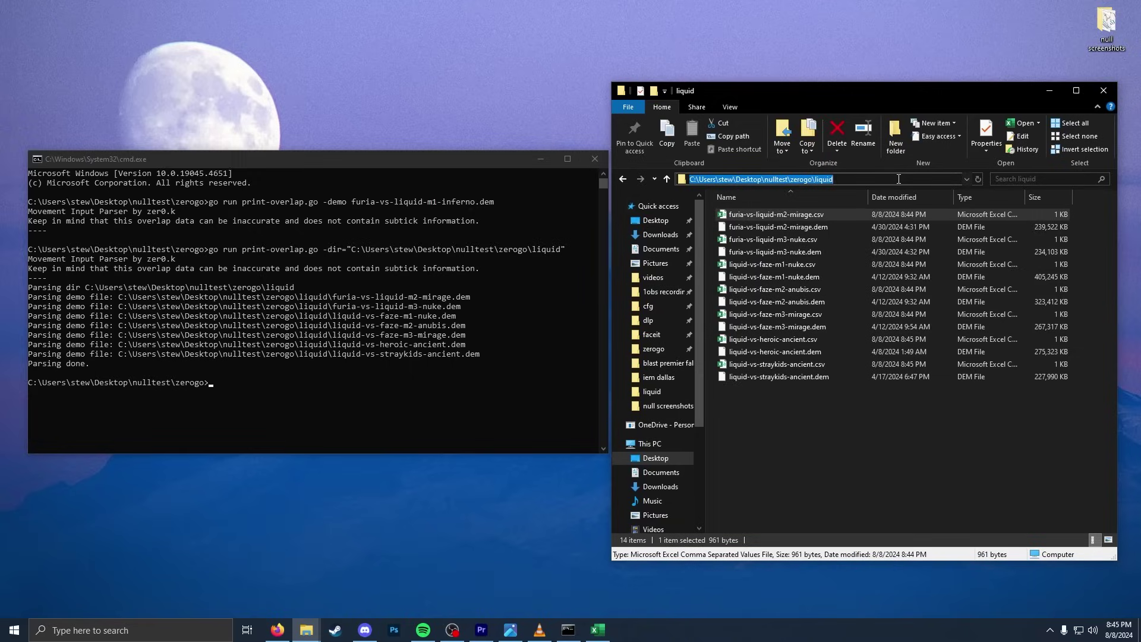
type("cmd")
key("Return")
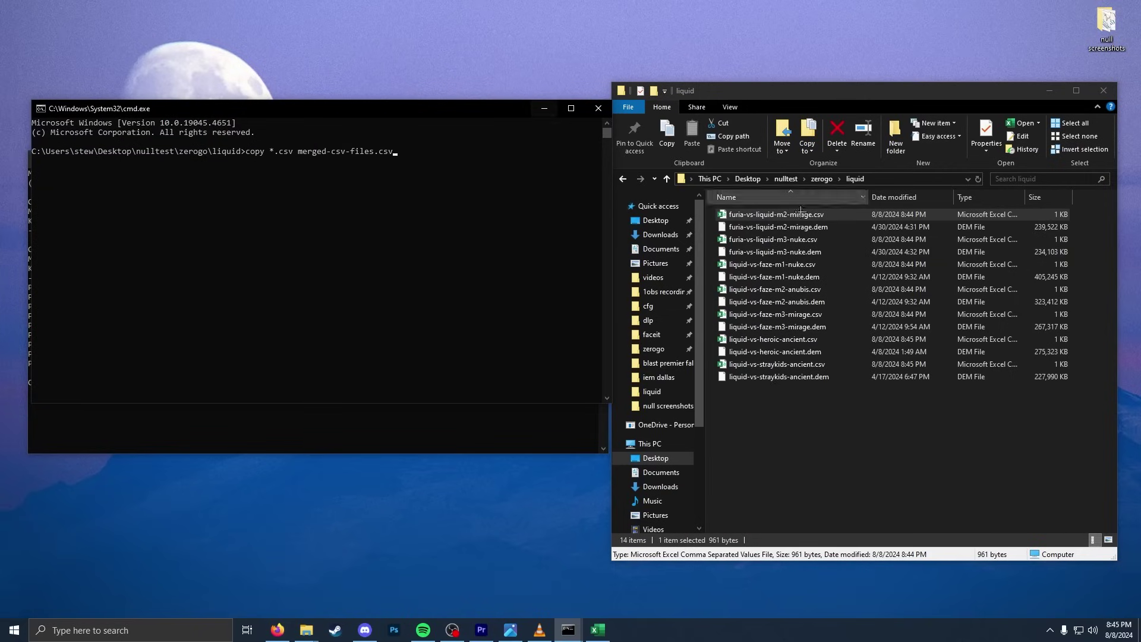
Change the copy command's output name to liquidfull and run copy *.csv liquidfull.csv
left_click_drag(270, 152, 378, 150)
double_click(272, 152)
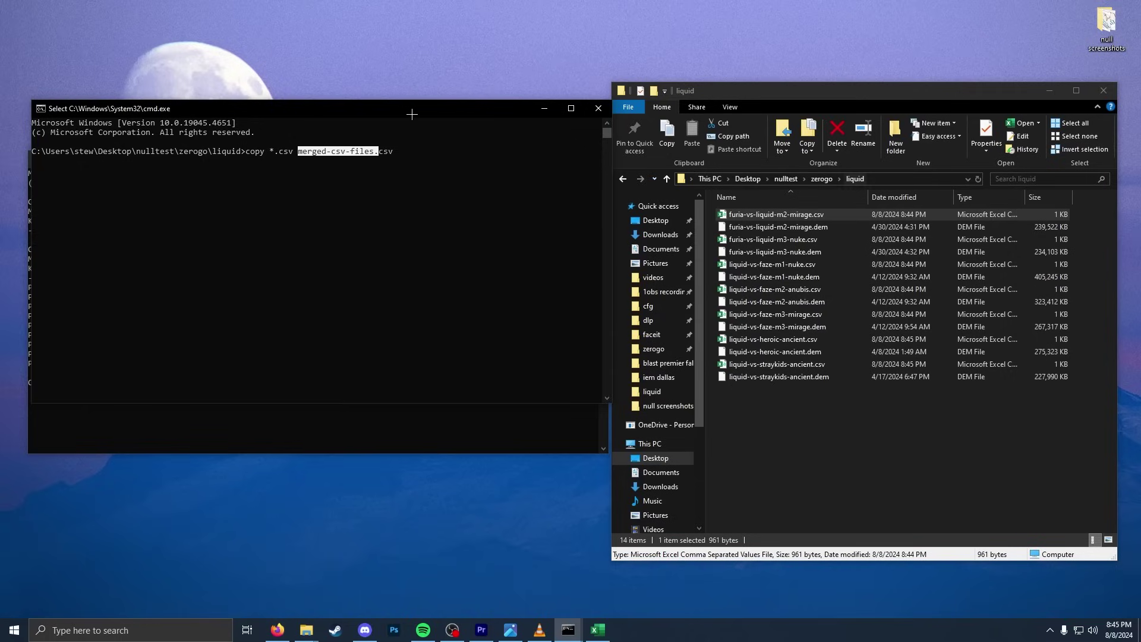
key("ctrl+c")
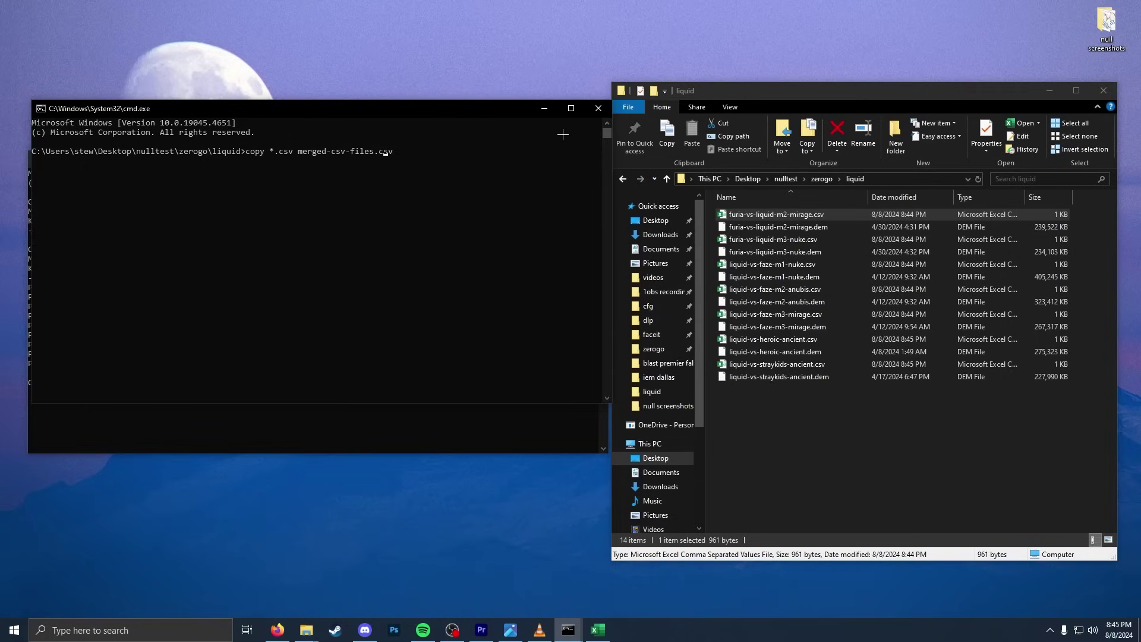
key("BackSpace")
key("BackSpace")
key("BackSpace")
key("BackSpace")
key("BackSpace")
key("BackSpace")
key("BackSpace")
key("BackSpace")
key("BackSpace")
key("BackSpace")
key("BackSpace")
key("BackSpace")
key("BackSpace")
key("BackSpace")
key("BackSpace")
key("BackSpace")
type("liquidfull")
key("Return")
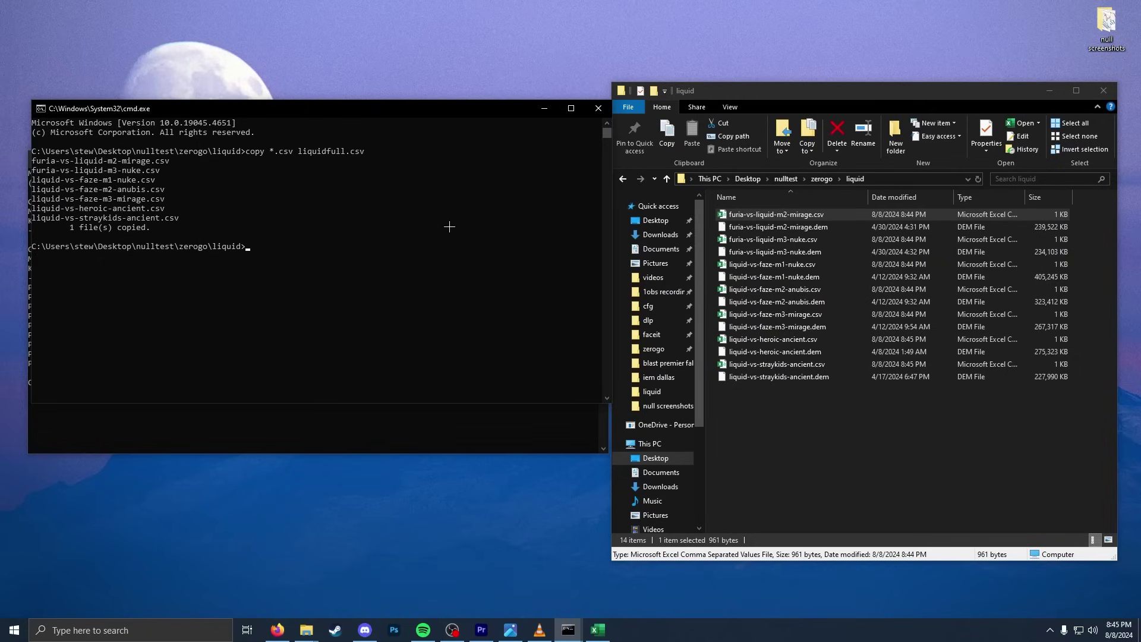
Open the merged liquidfull.csv from Explorer in Excel
left_click(783, 265)
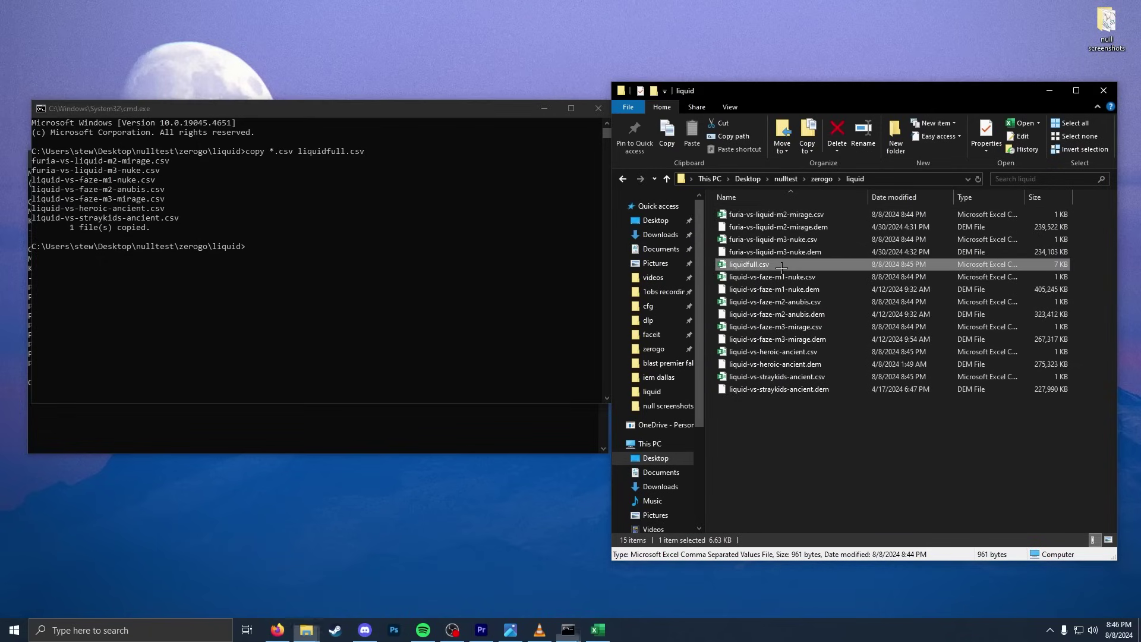
double_click(773, 264)
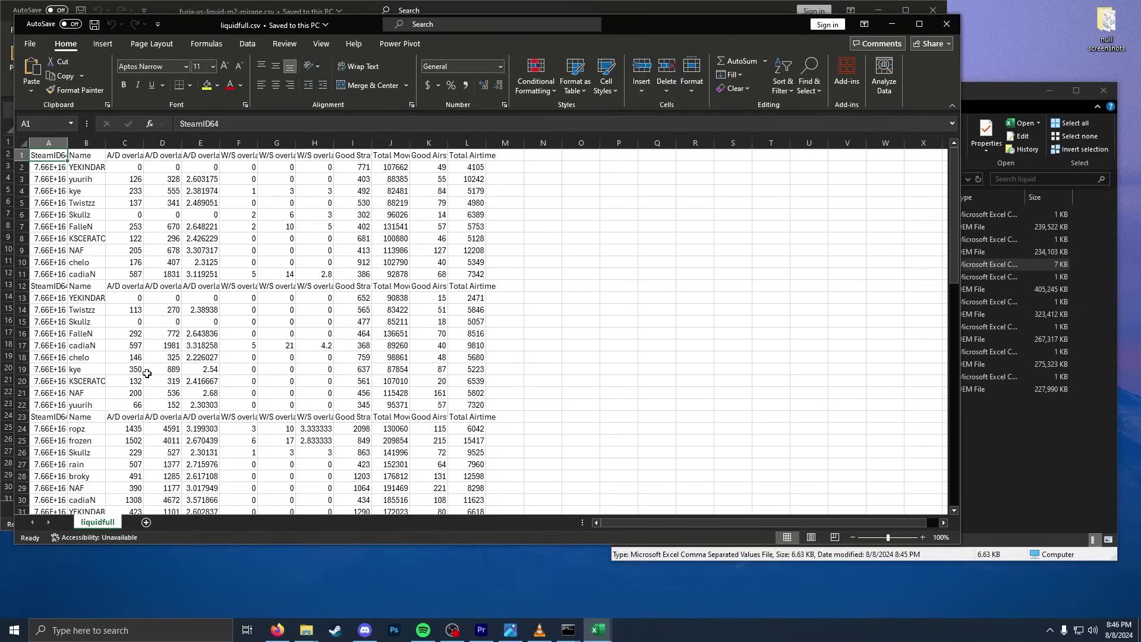
Bring the OBS Studio window to the front over Excel
left_click(946, 23)
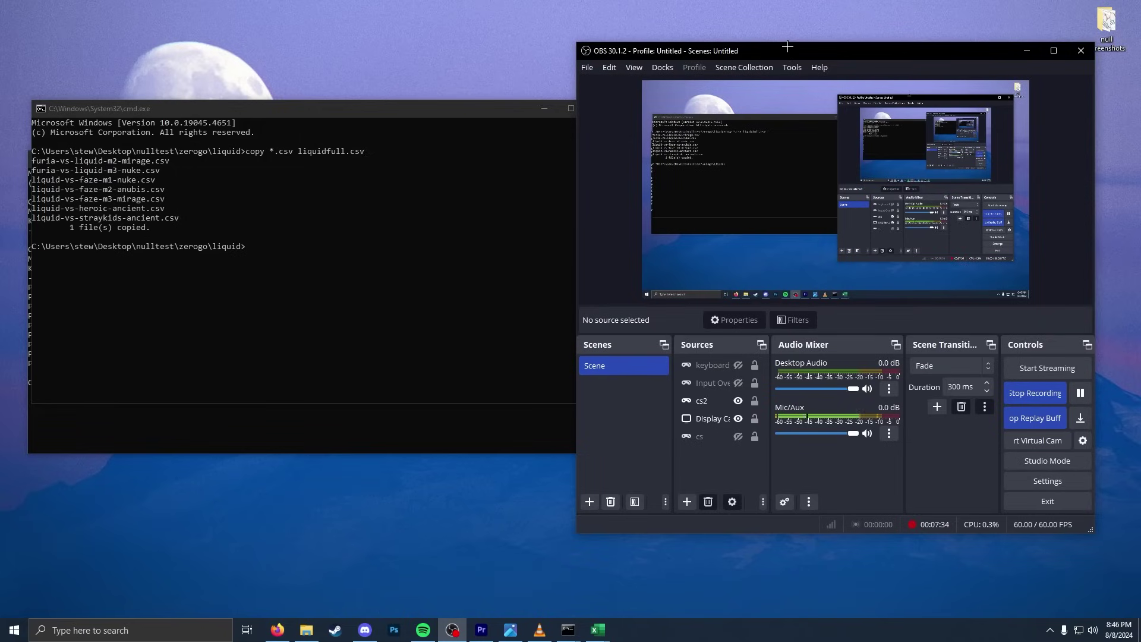